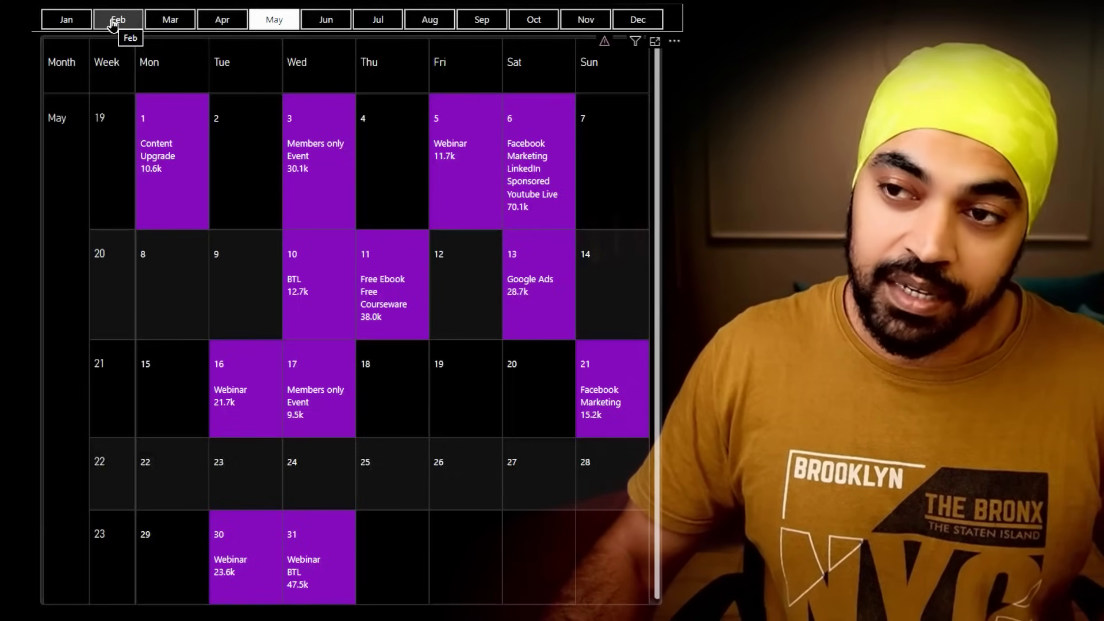
- Browse the purple event calendar month by month through Feb, Jan, Mar and Apr
click(114, 23)
click(70, 23)
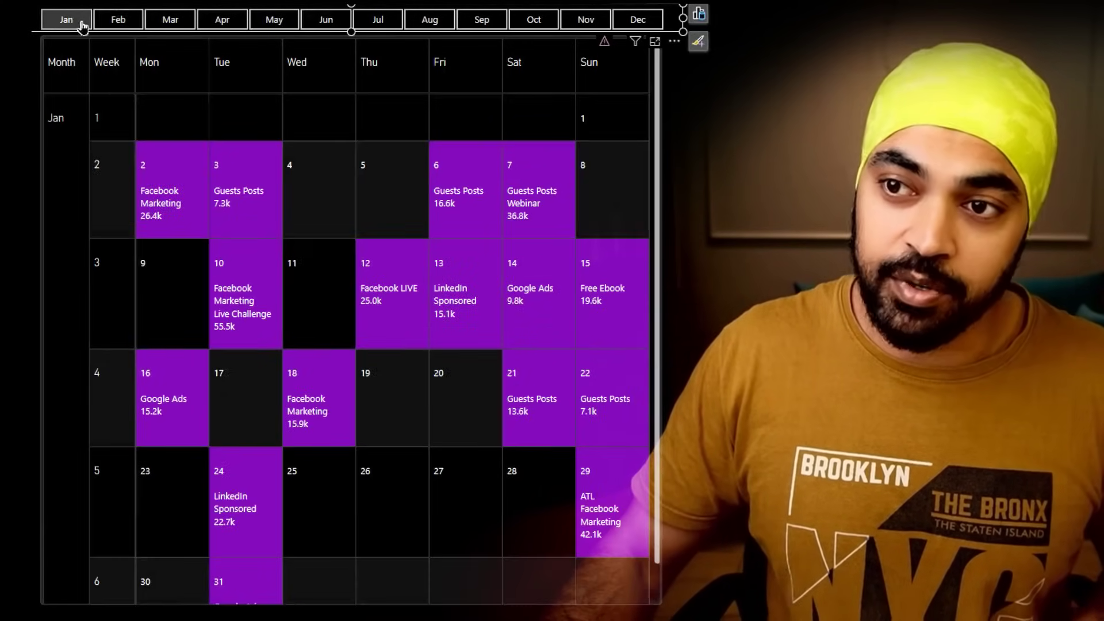
click(183, 22)
click(222, 19)
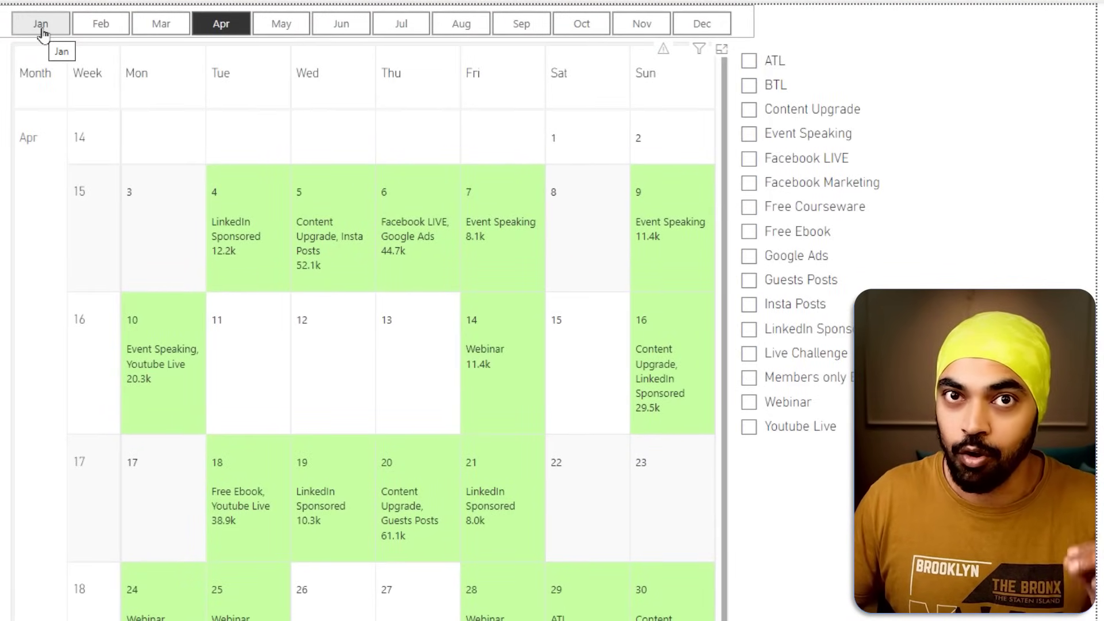
- Filter the green event calendar to Jan, Feb and Mar in turn, and return it to Apr
click(40, 24)
click(100, 24)
click(161, 24)
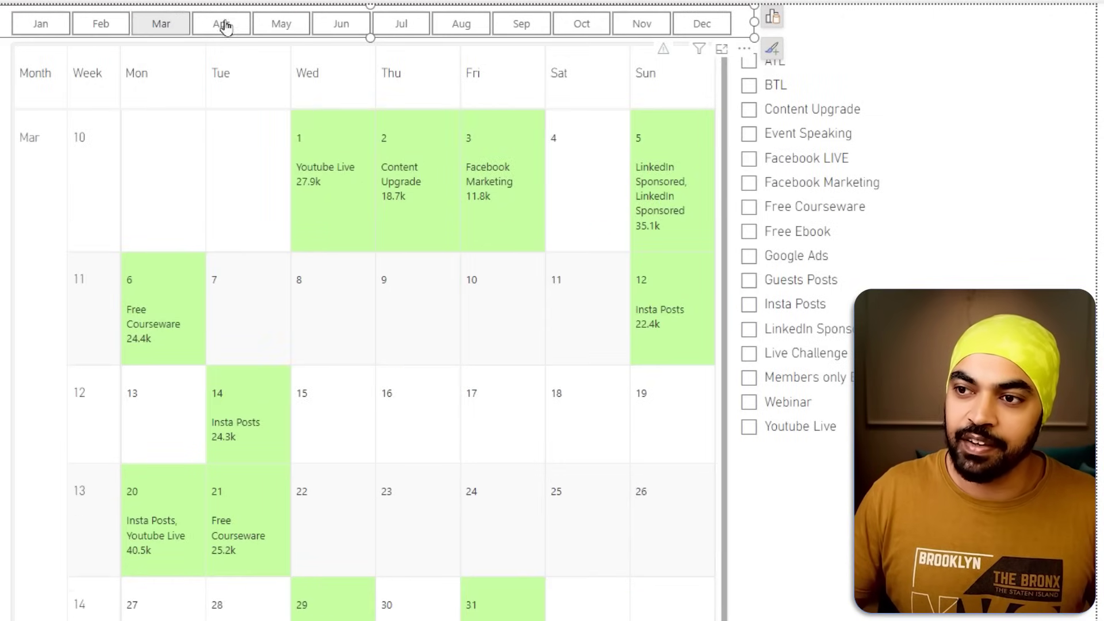
click(222, 23)
key(Escape)
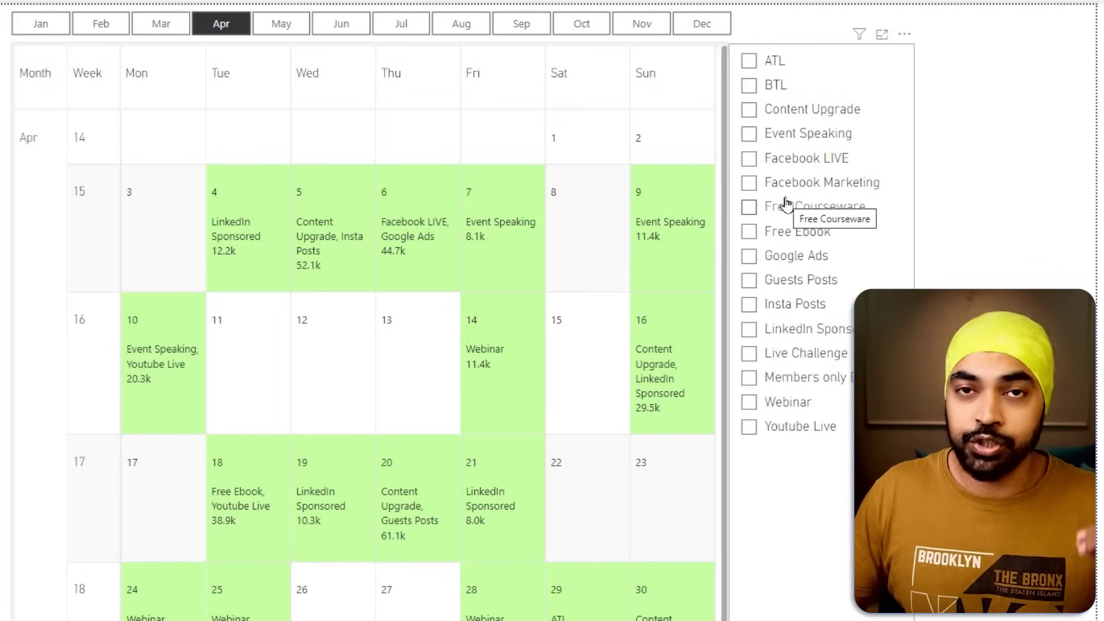
- Highlight the ATL, Content Upgrade, Event Speaking, Facebook LIVE, Facebook Marketing and Free Courseware events in the April calendar
click(771, 61)
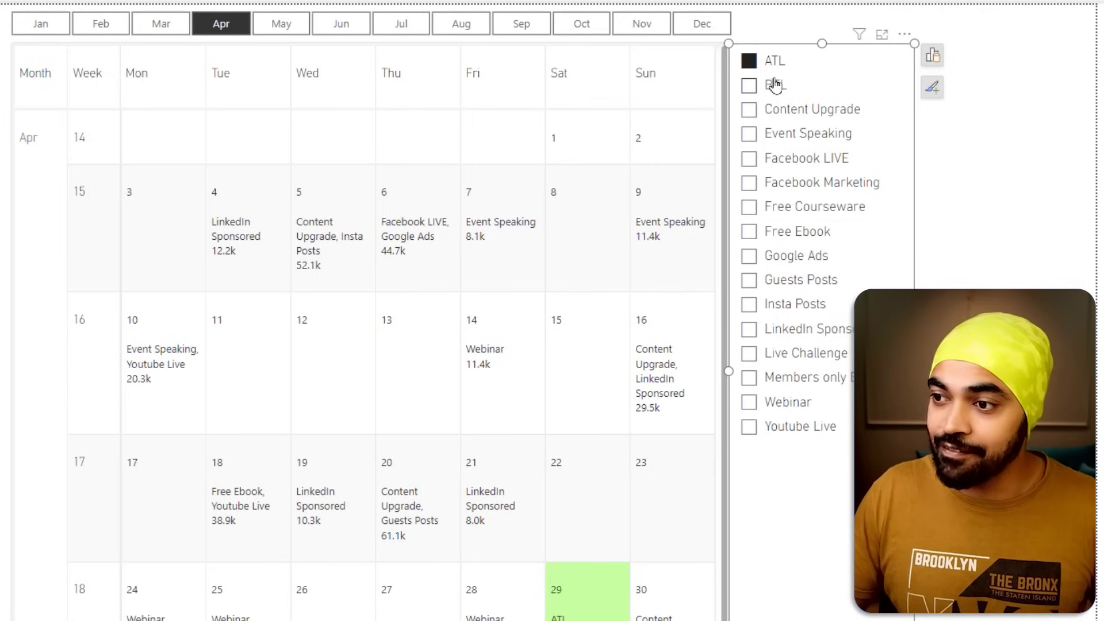
click(776, 109)
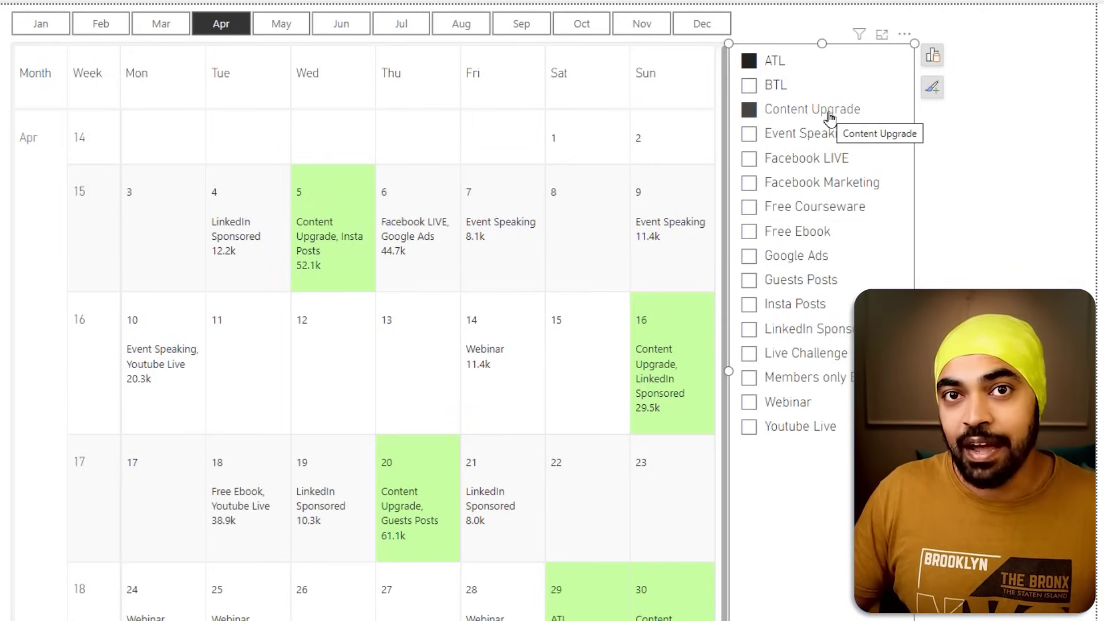
click(805, 134)
click(801, 158)
click(797, 188)
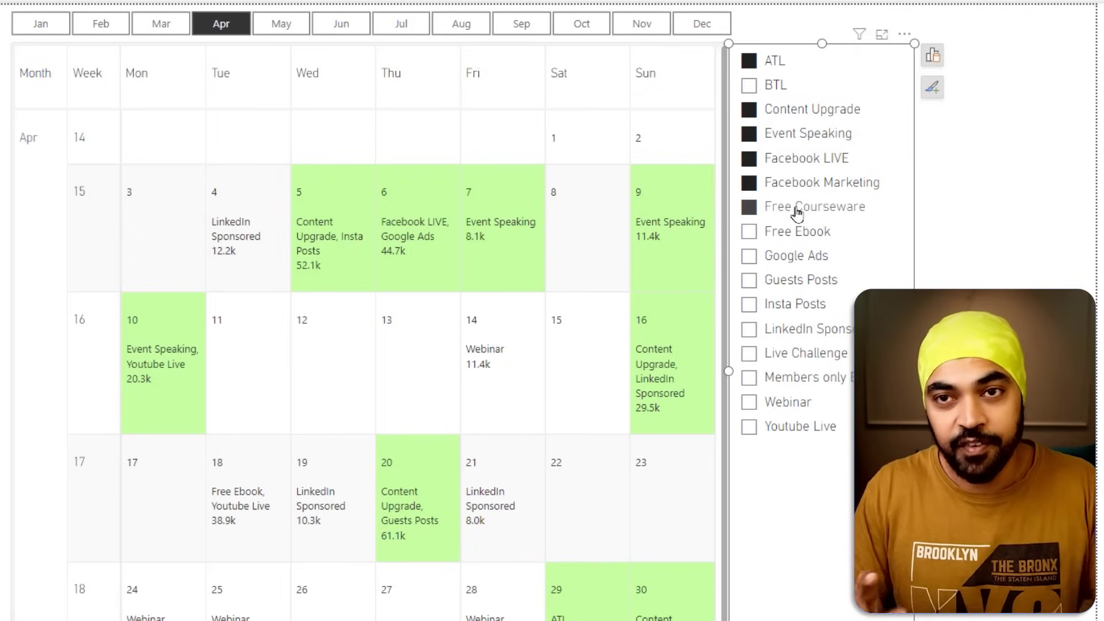
click(797, 212)
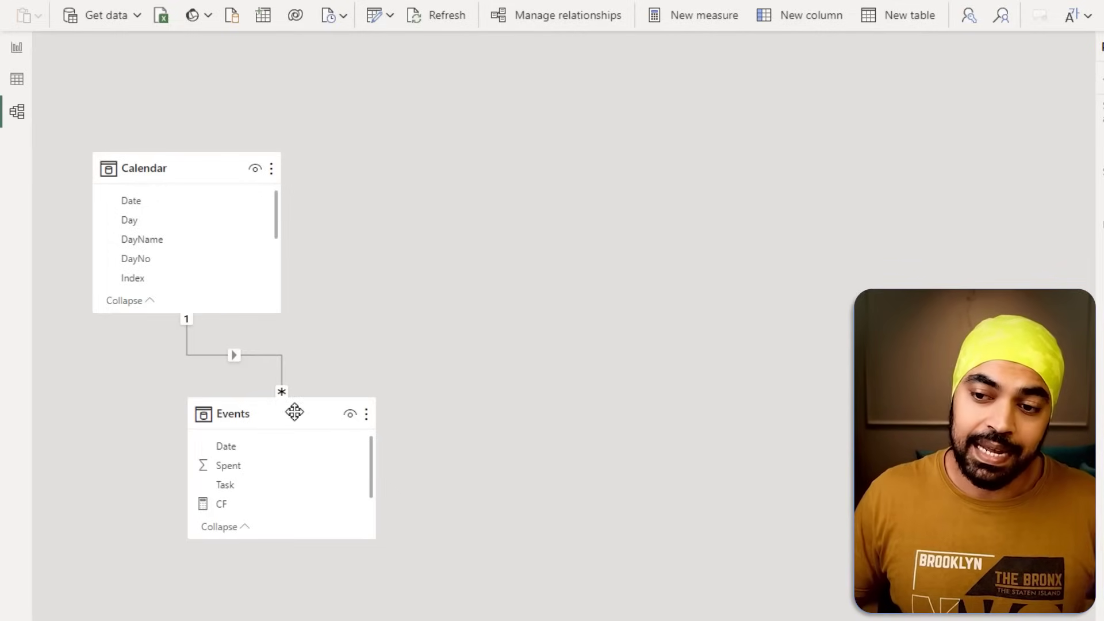
- Examine the Calendar and Events tables and the fields of Events in the data model
drag(293, 412, 294, 428)
drag(186, 448, 259, 528)
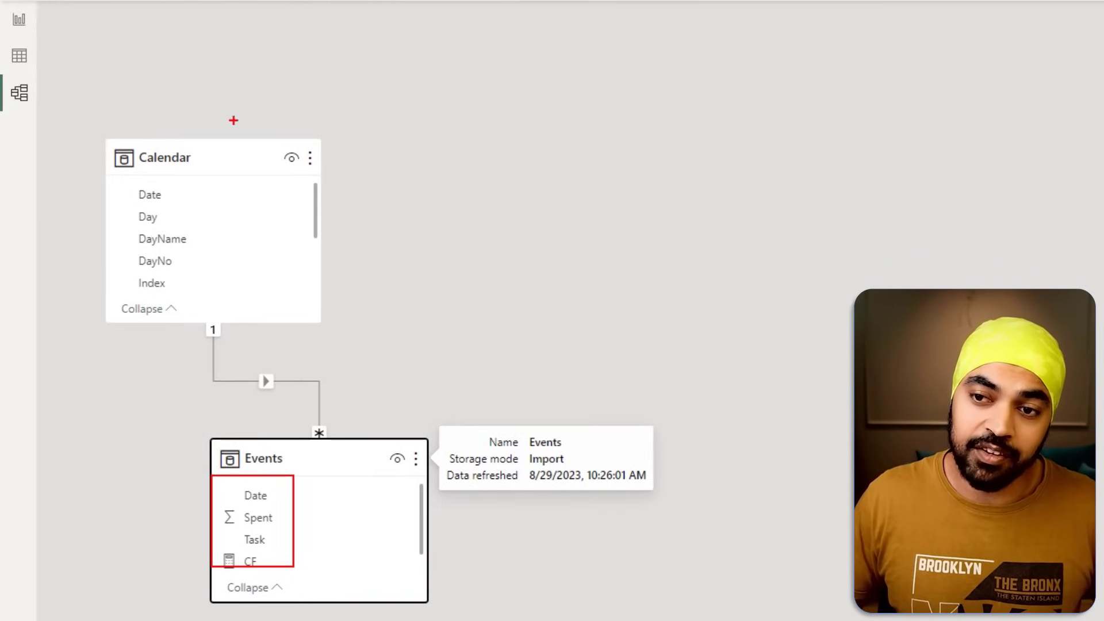
mouse_move(234, 120)
mouse_down()
mouse_move(8, 198)
mouse_move(136, 89)
mouse_up()
key(Escape)
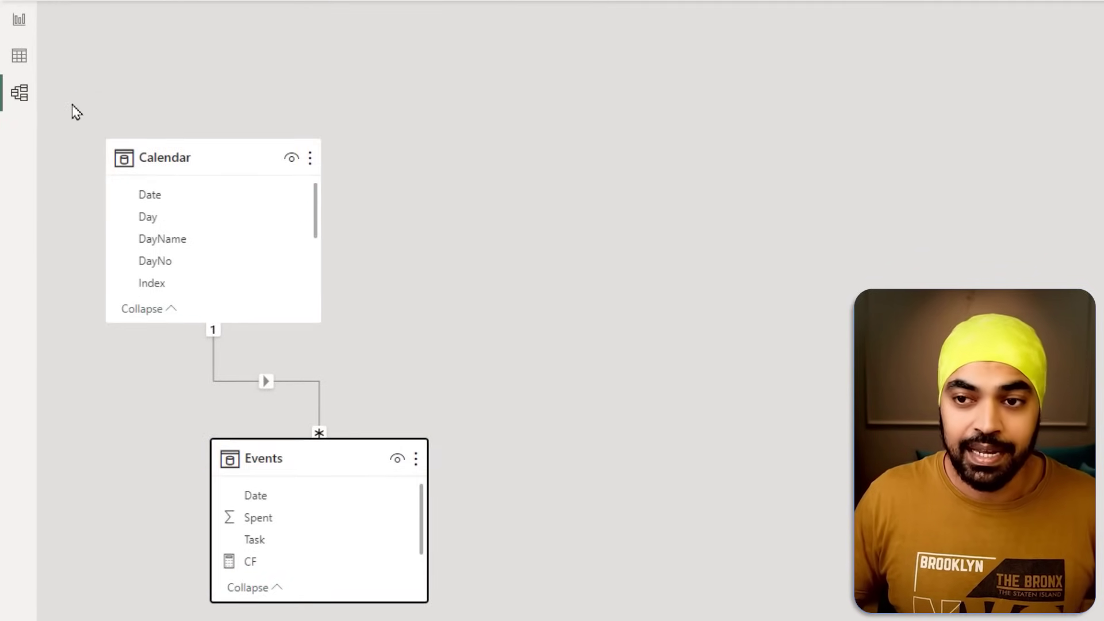
- Open the Calendar table's rows with its DAX formula and examine the start and end dates passed to CALENDAR
click(166, 143)
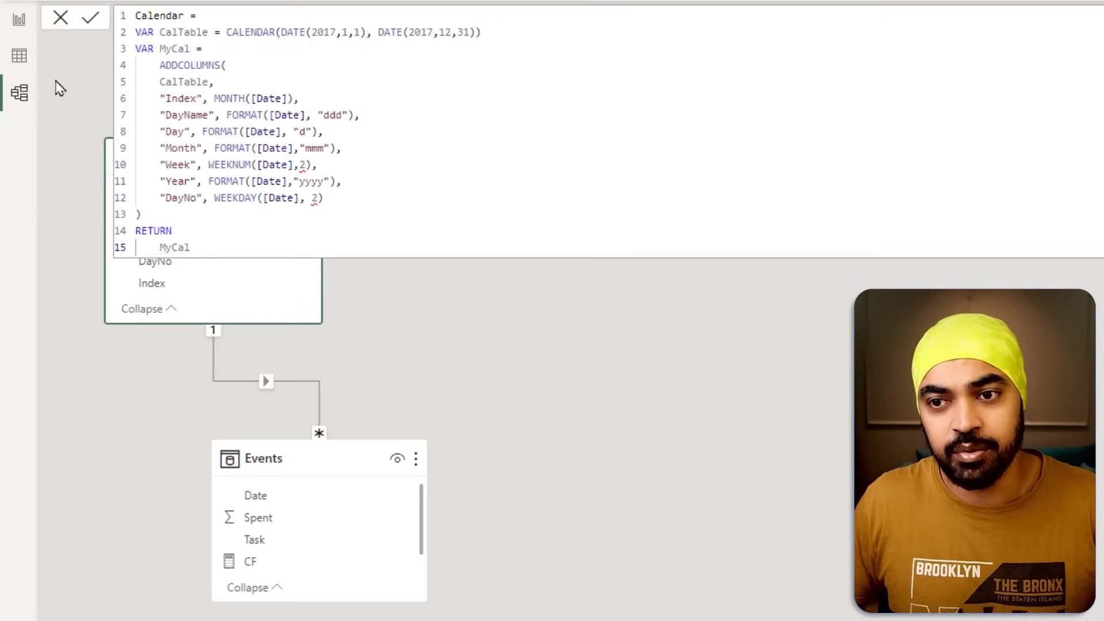
click(29, 64)
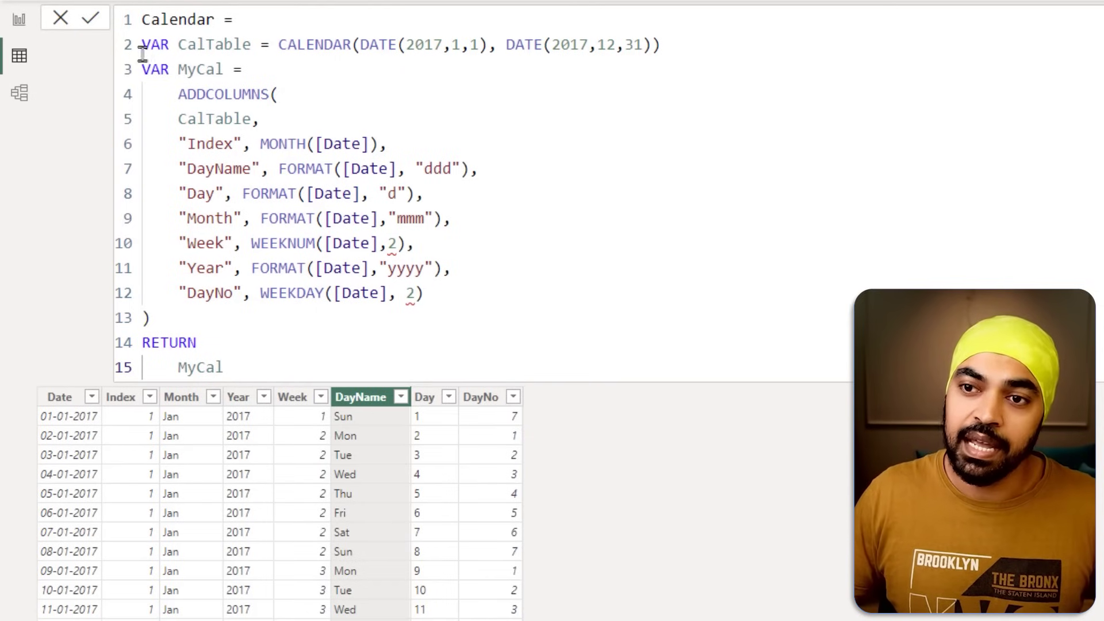
drag(112, 18, 554, 293)
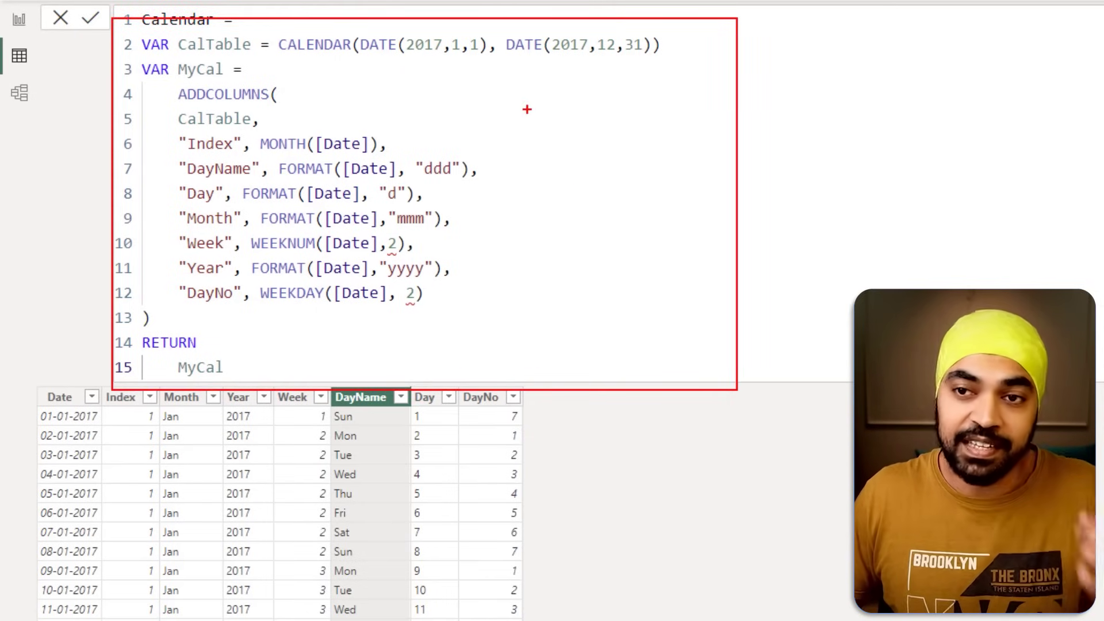
drag(412, 60, 467, 57)
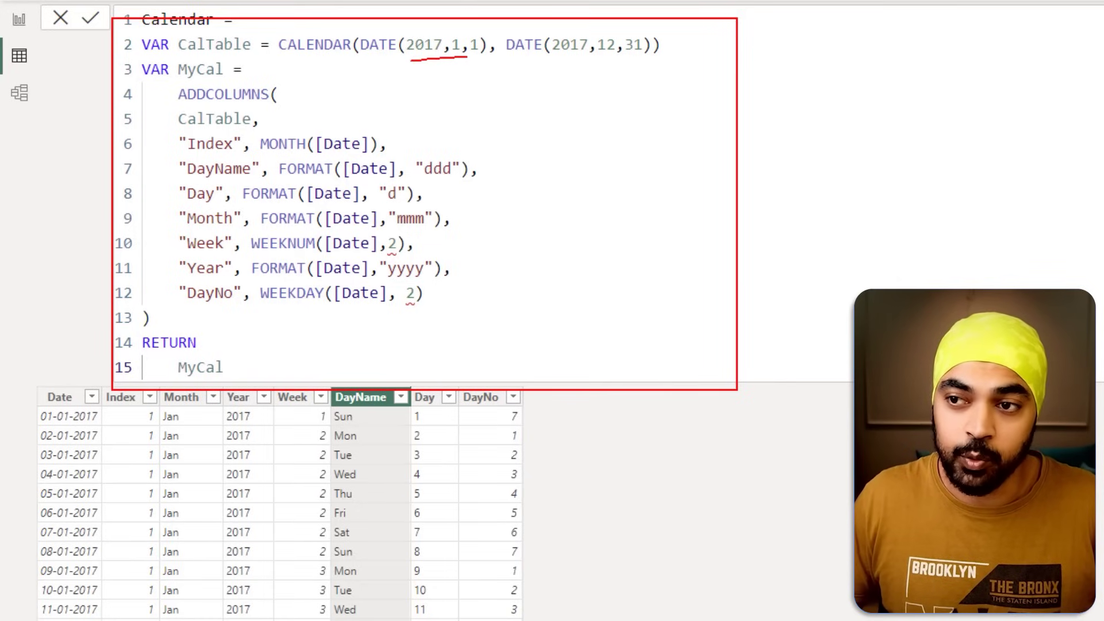
drag(575, 58, 657, 64)
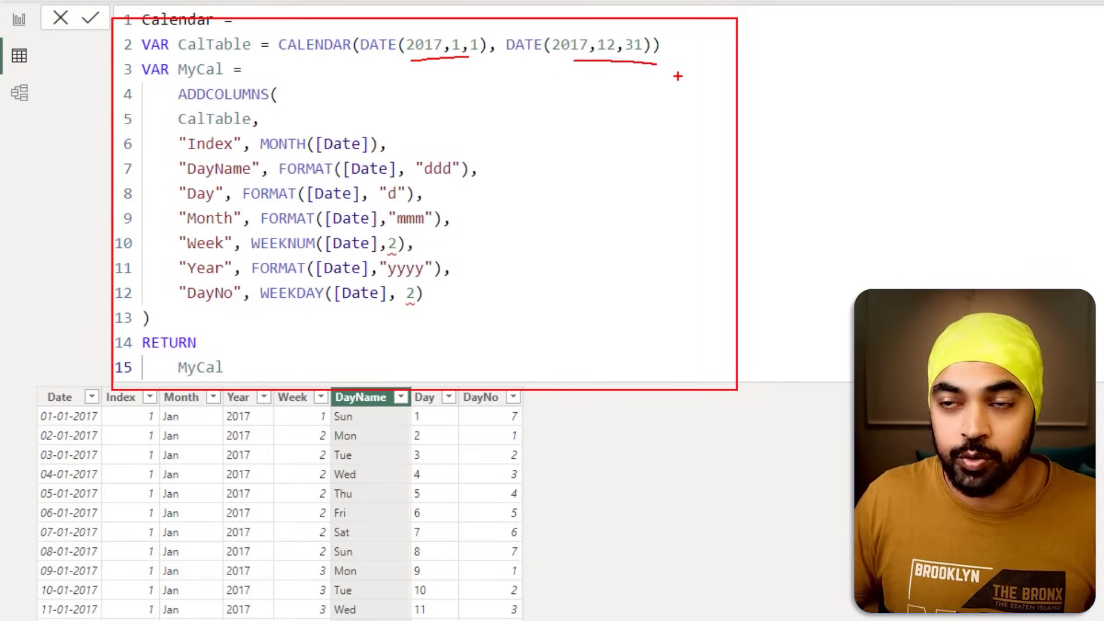
key(Escape)
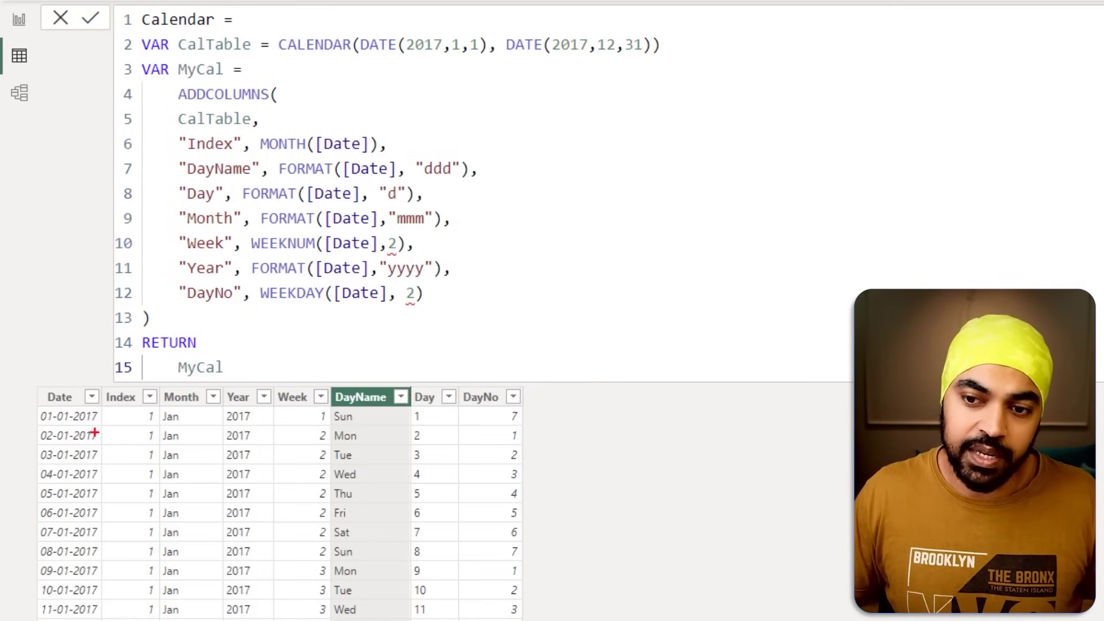
- Examine the Calendar table's columns and the WEEKNUM and WEEKDAY lines of its formula
mouse_move(57, 432)
mouse_down()
mouse_move(89, 405)
mouse_move(124, 405)
mouse_up()
drag(172, 440, 189, 419)
mouse_move(246, 455)
mouse_down()
mouse_move(260, 432)
mouse_move(321, 435)
mouse_up()
mouse_move(364, 472)
mouse_down()
mouse_move(380, 440)
mouse_move(432, 450)
mouse_up()
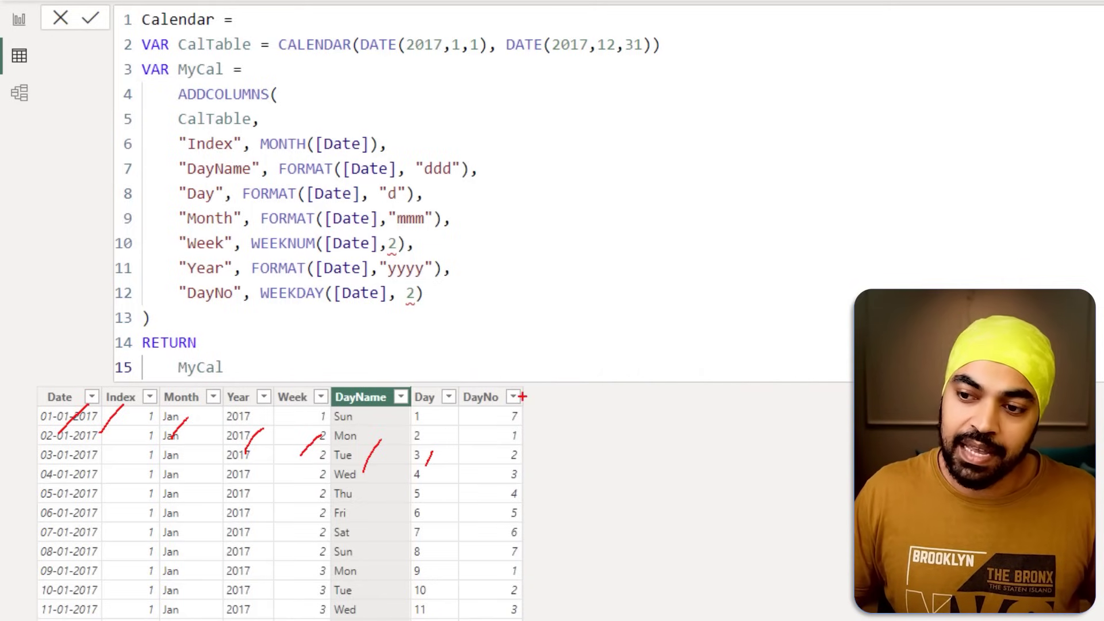
drag(522, 396, 521, 558)
key(Escape)
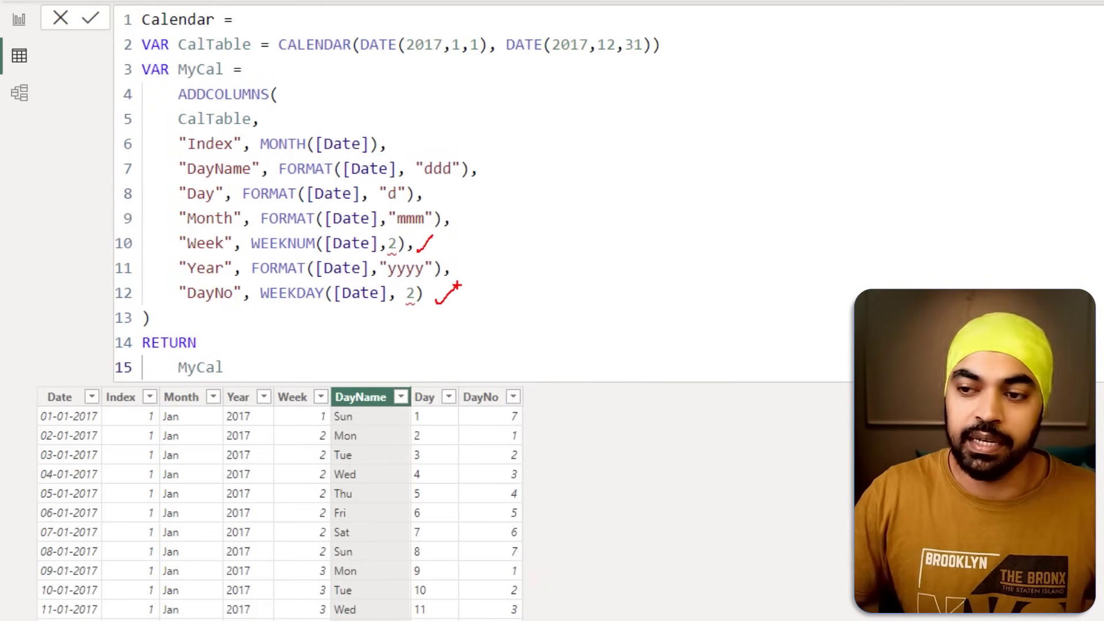
key(Escape)
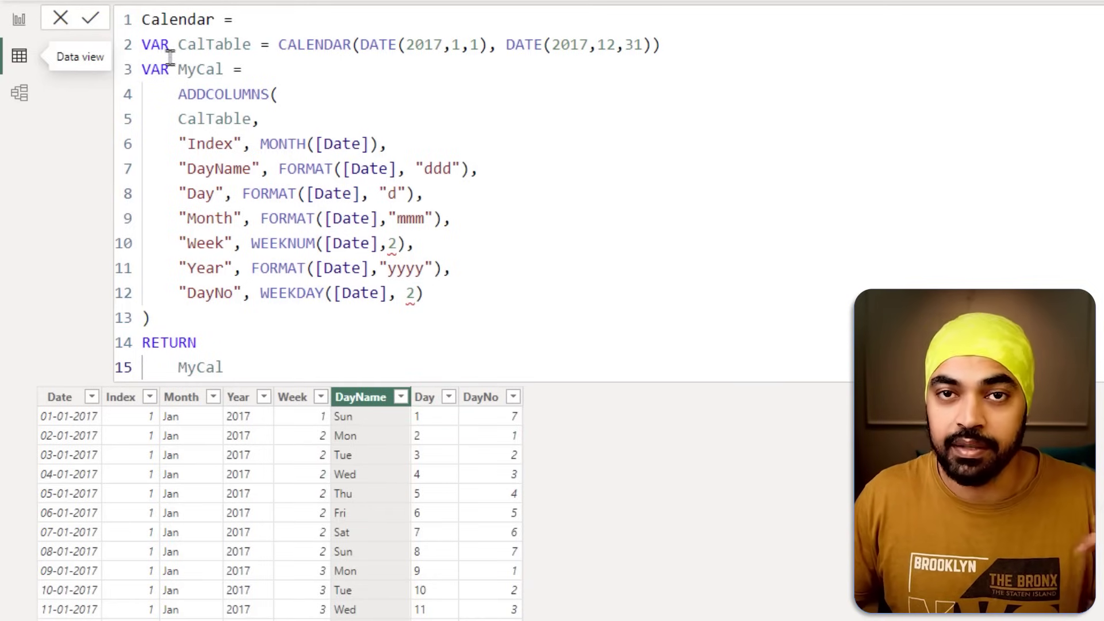
- Return to the report, go to the page with the empty week-by-day matrix, and inspect its row and column fields
click(20, 22)
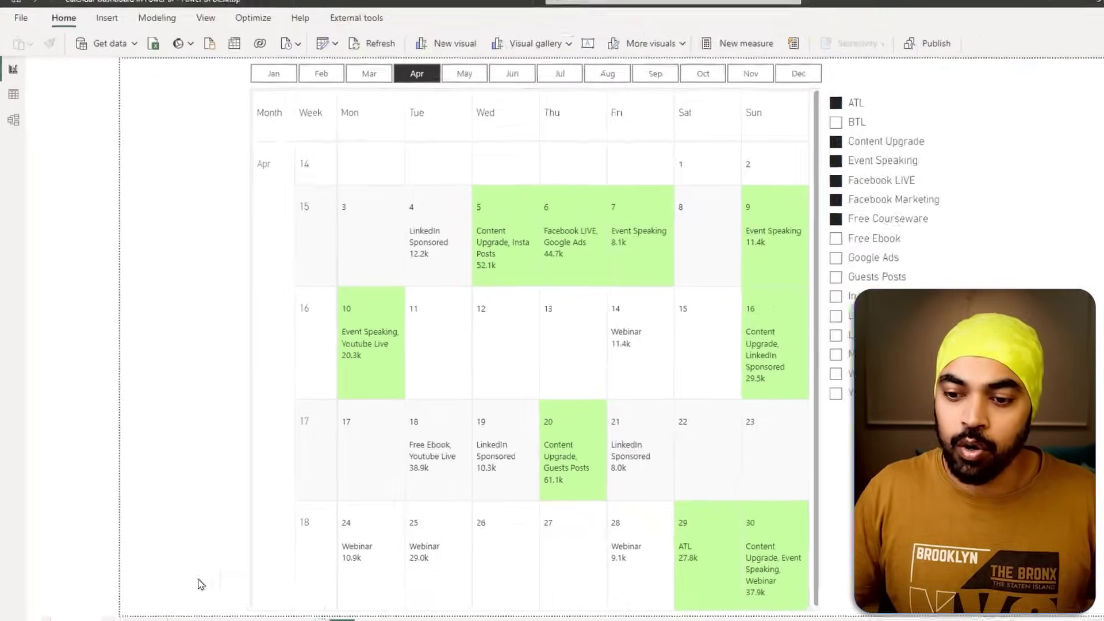
click(125, 596)
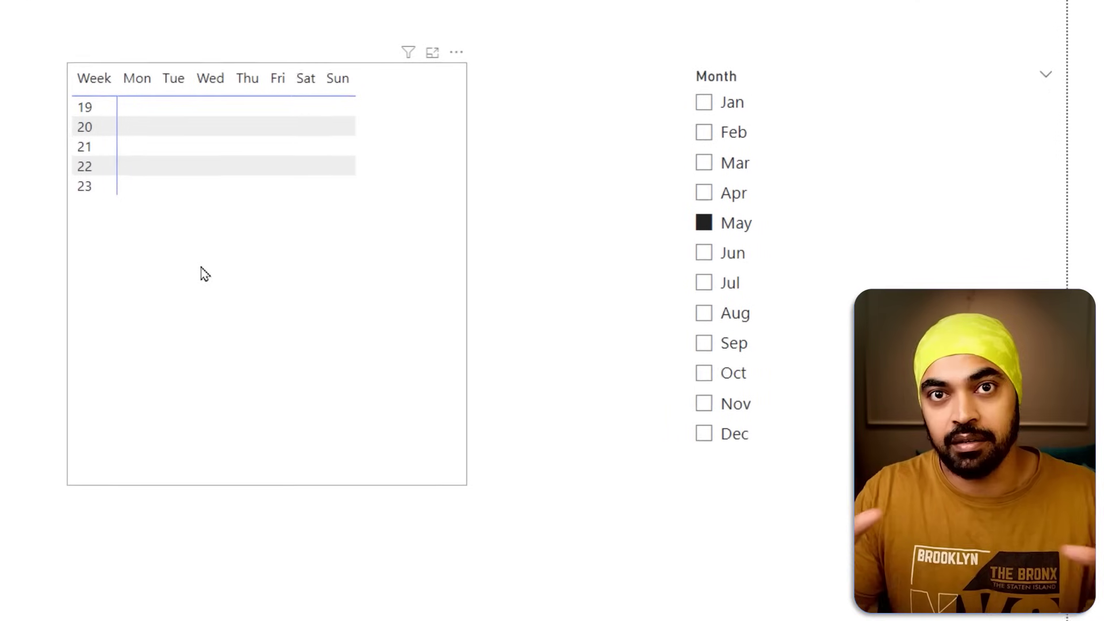
click(198, 274)
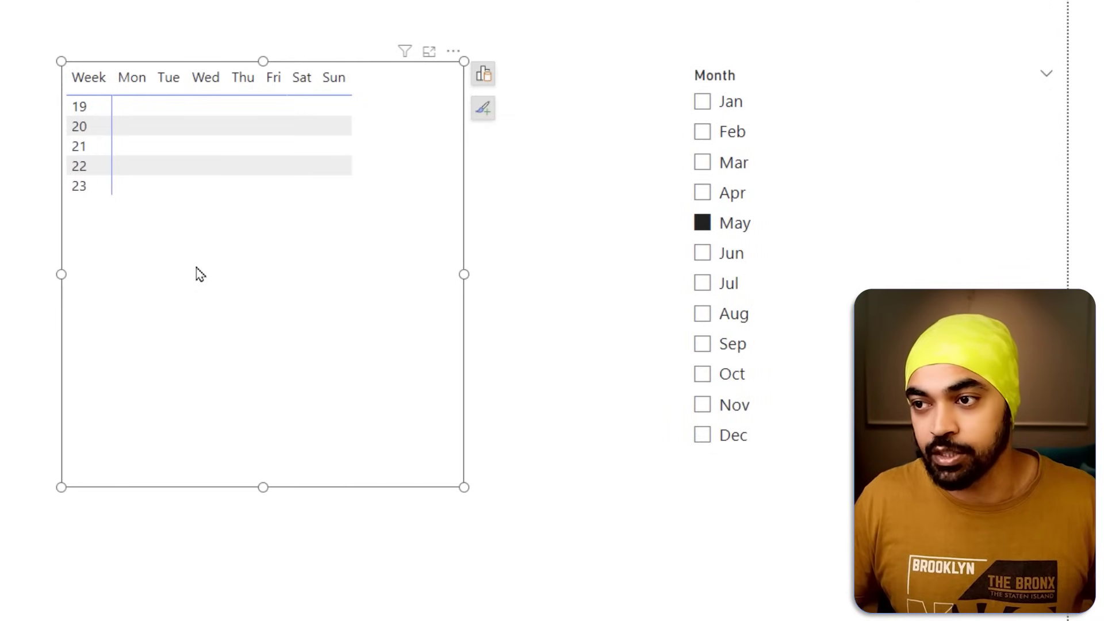
click(482, 73)
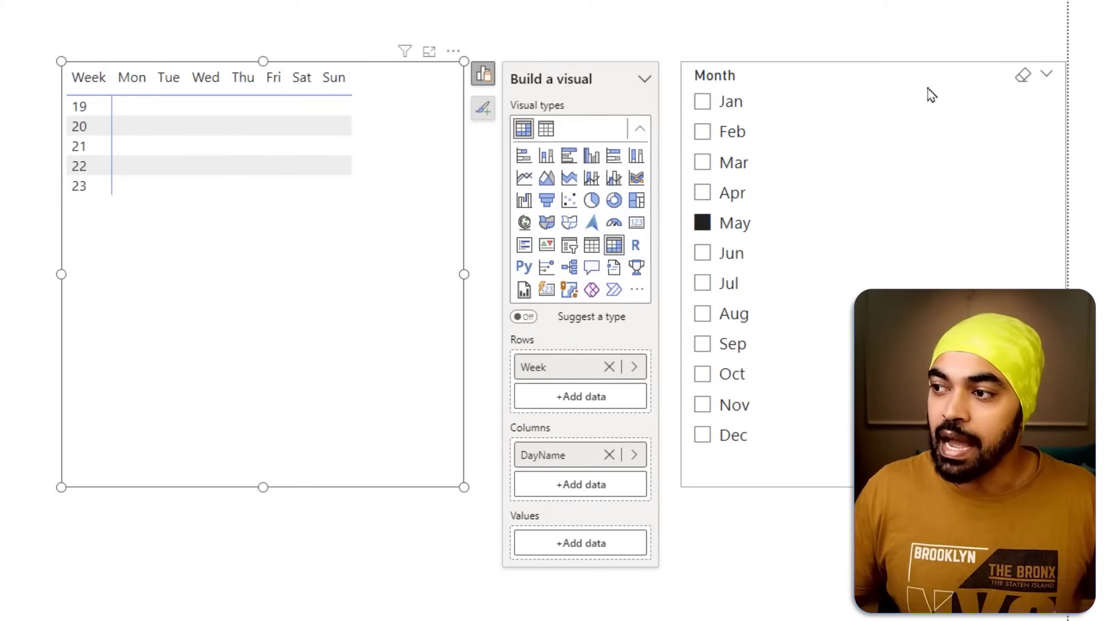
- Narrow the Month slicer, place it closer to the matrix, and set its selection to Oct
click(854, 103)
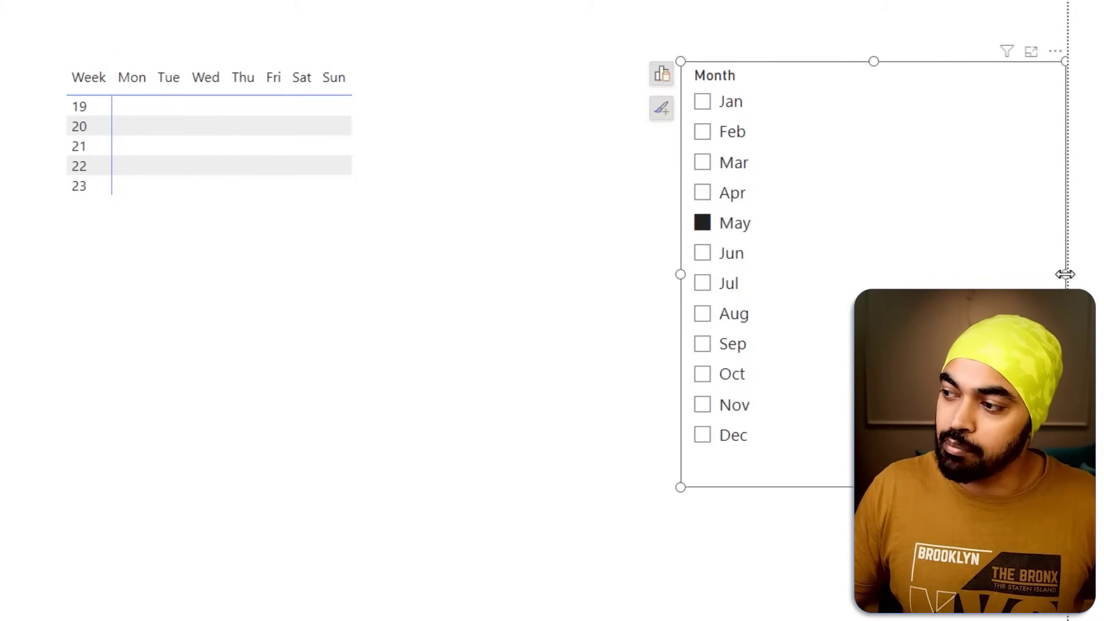
drag(1065, 274, 595, 299)
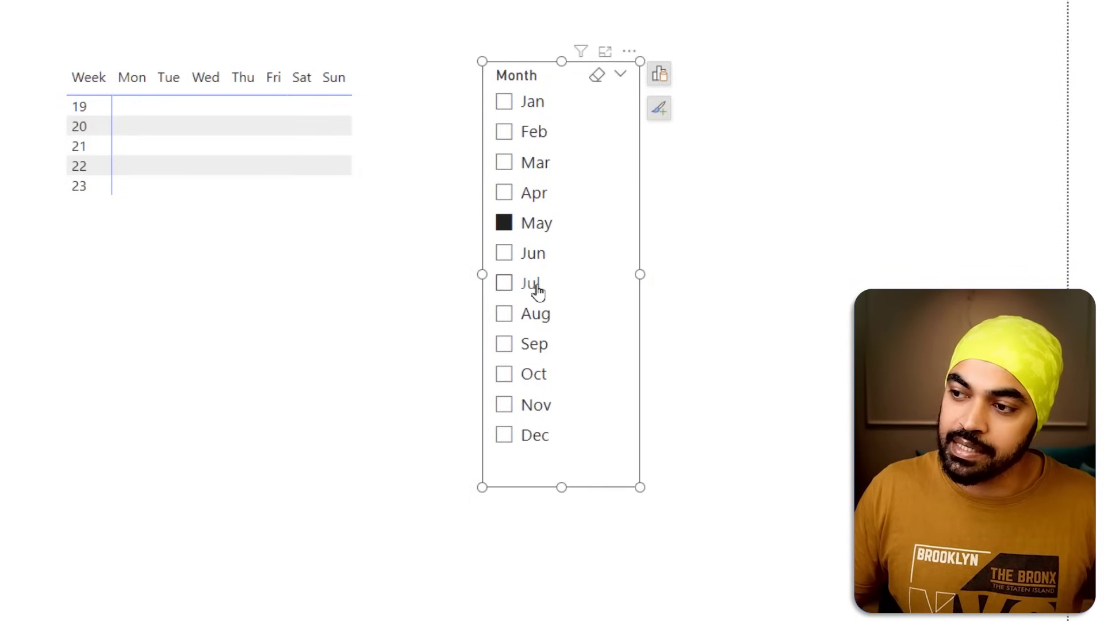
click(532, 285)
click(530, 343)
click(529, 371)
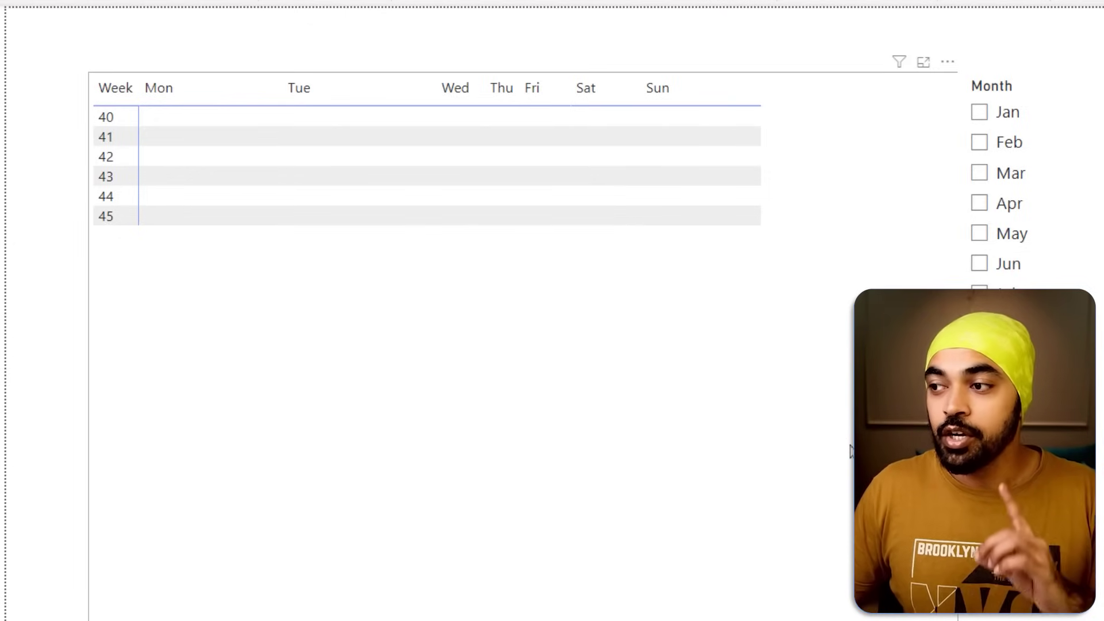
- Reduce the width of the week-by-day matrix so it fits more closely around its columns
click(767, 171)
drag(958, 408, 815, 408)
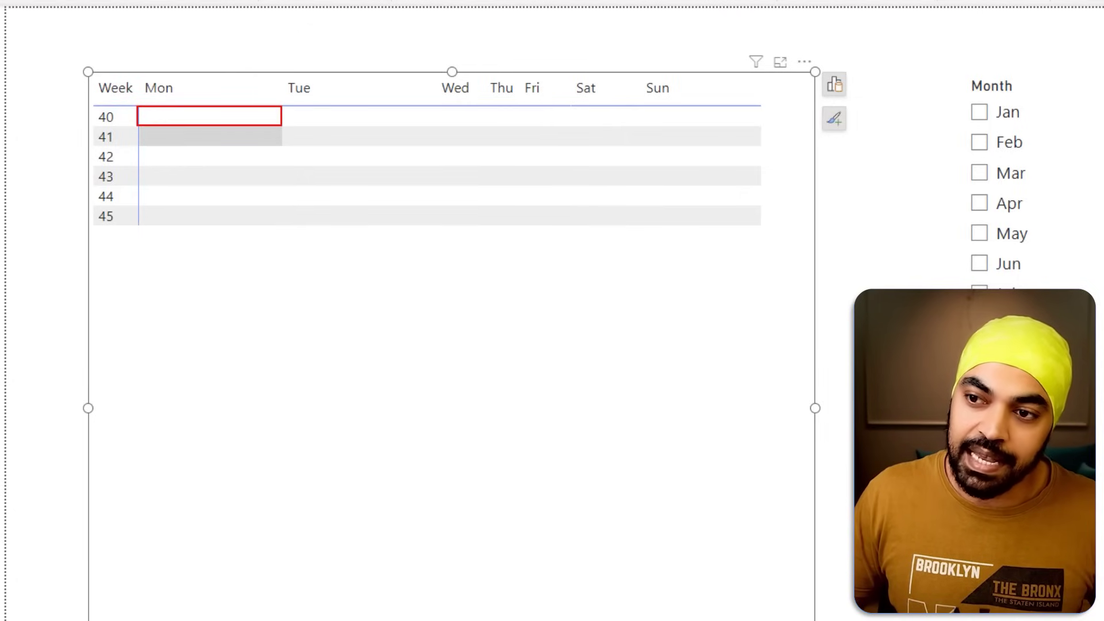
mouse_move(184, 115)
mouse_down()
mouse_move(196, 144)
mouse_move(212, 263)
mouse_up()
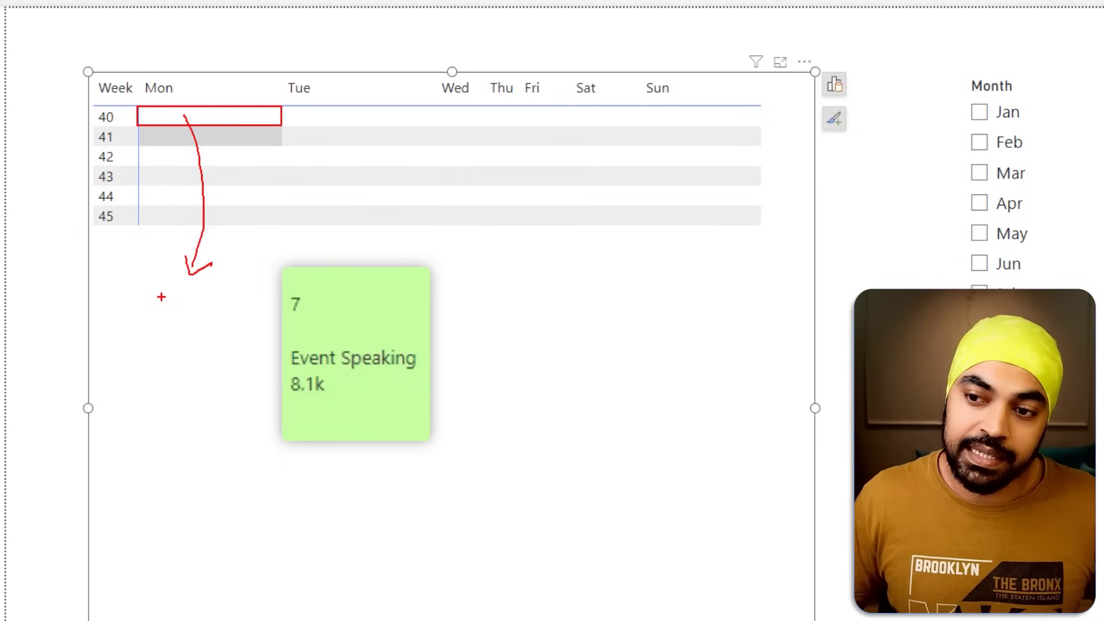
mouse_move(171, 300)
mouse_down()
mouse_move(183, 289)
mouse_move(188, 312)
mouse_move(215, 312)
mouse_move(148, 405)
mouse_up()
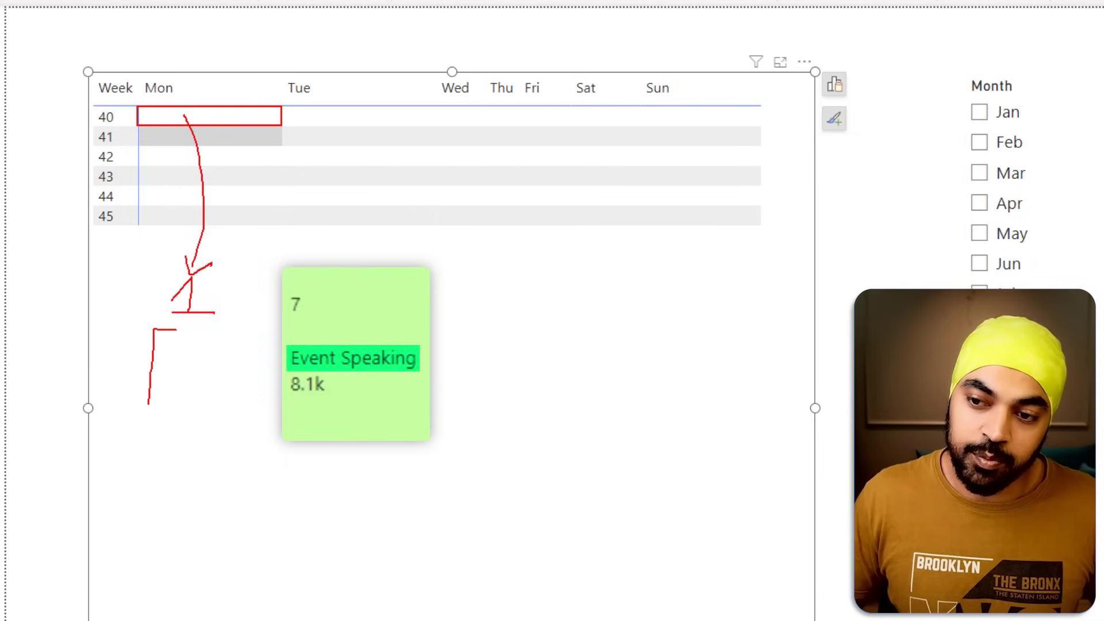
mouse_move(239, 339)
mouse_down()
mouse_move(253, 405)
mouse_move(213, 410)
mouse_up()
mouse_move(172, 357)
mouse_down()
mouse_move(168, 367)
mouse_move(180, 362)
mouse_move(166, 352)
mouse_up()
mouse_move(199, 355)
mouse_down()
mouse_move(204, 380)
mouse_move(221, 354)
mouse_up()
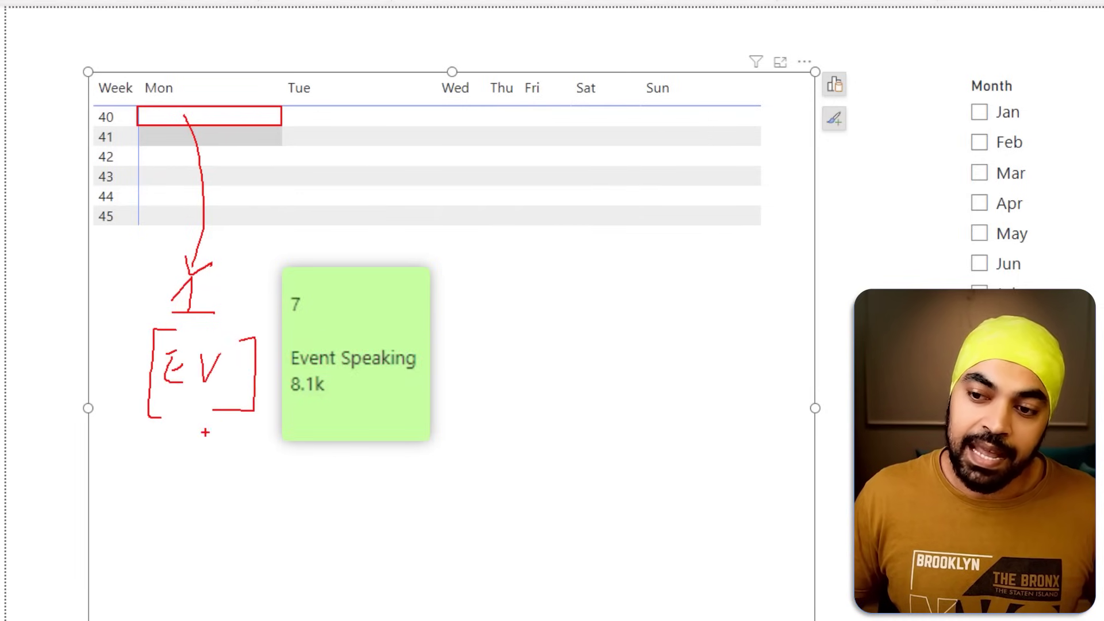
drag(147, 443, 241, 442)
drag(144, 483, 225, 485)
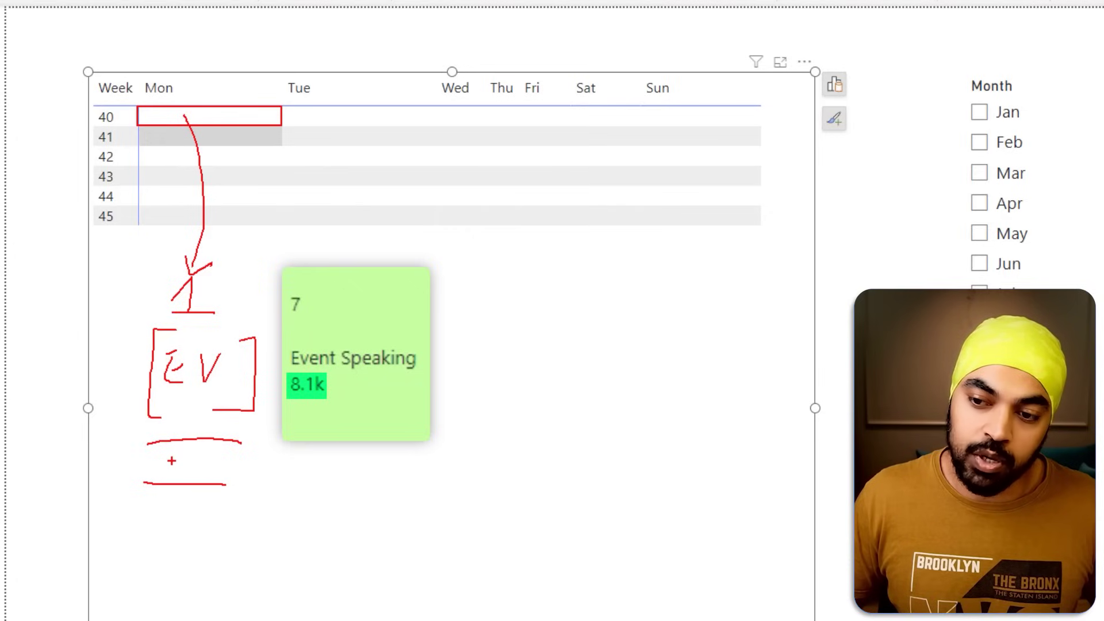
mouse_move(169, 451)
mouse_down()
mouse_move(168, 471)
mouse_move(191, 447)
mouse_move(193, 465)
mouse_move(230, 447)
mouse_up()
mouse_move(230, 447)
mouse_down()
mouse_move(280, 441)
mouse_move(291, 463)
mouse_up()
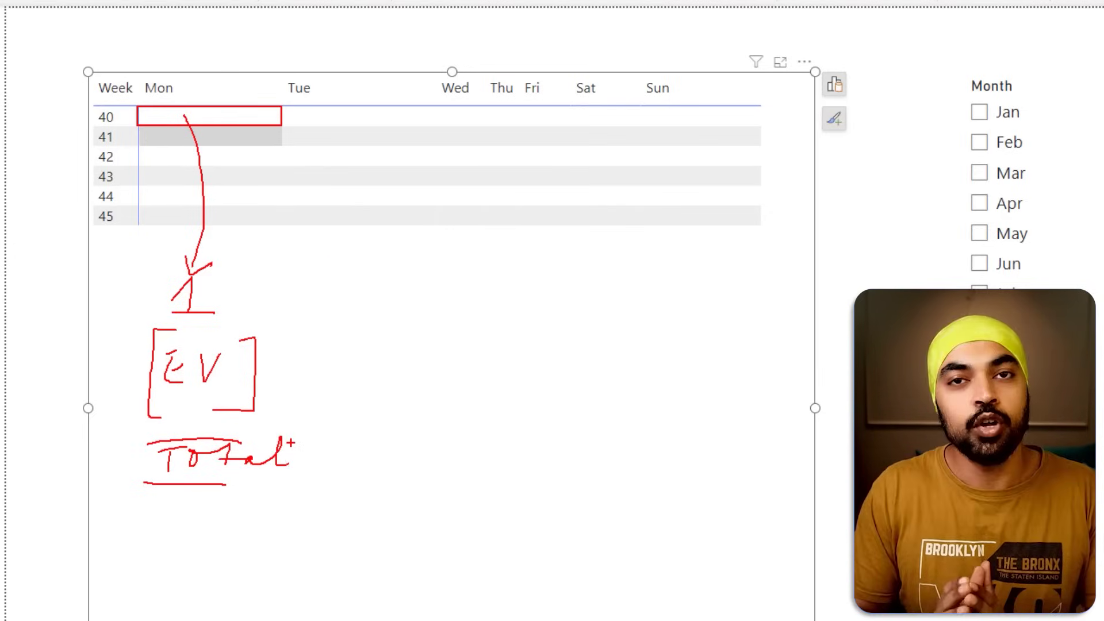
key(Escape)
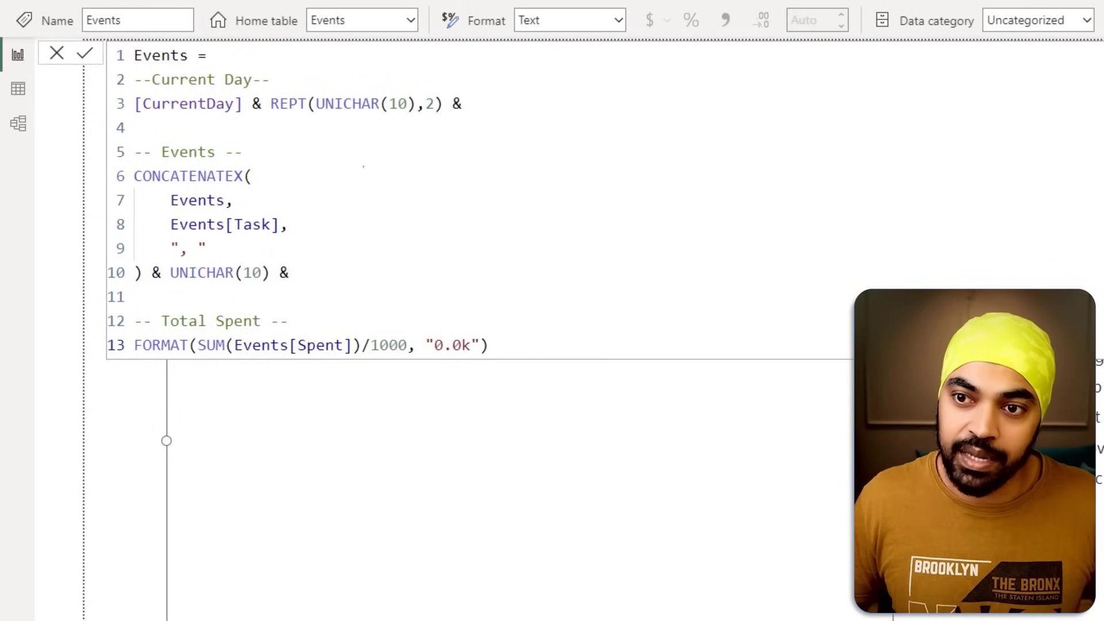
- Examine the Events measure's formula: the CurrentDay part, the CONCATENATEX of Events[Task], and the Total Spent part
drag(124, 126, 405, 125)
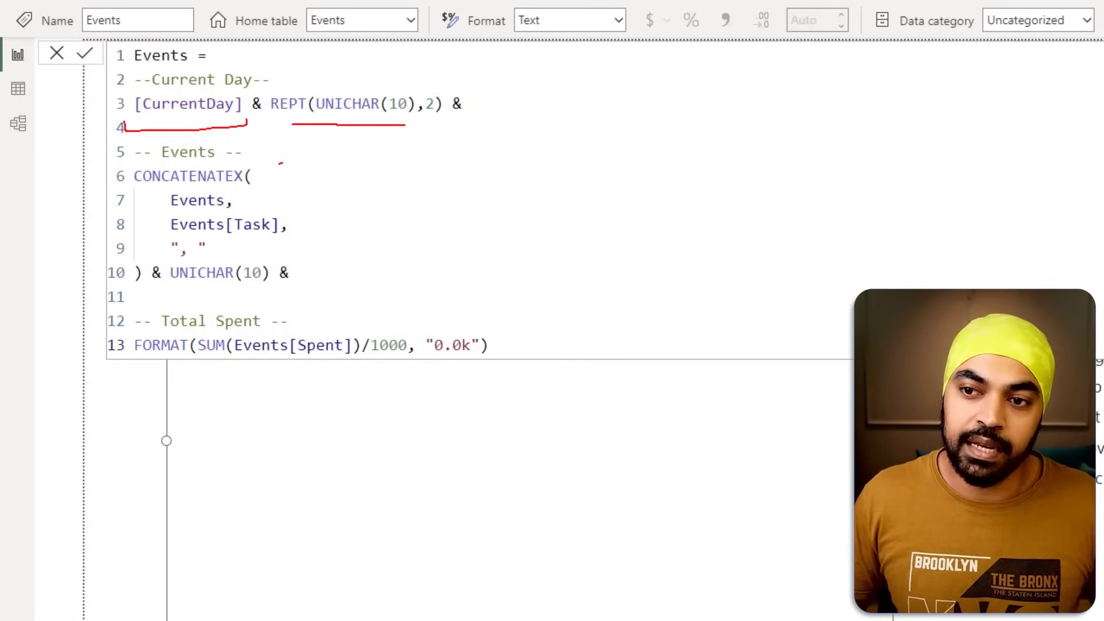
mouse_move(281, 163)
mouse_down()
mouse_move(312, 248)
mouse_move(297, 292)
mouse_up()
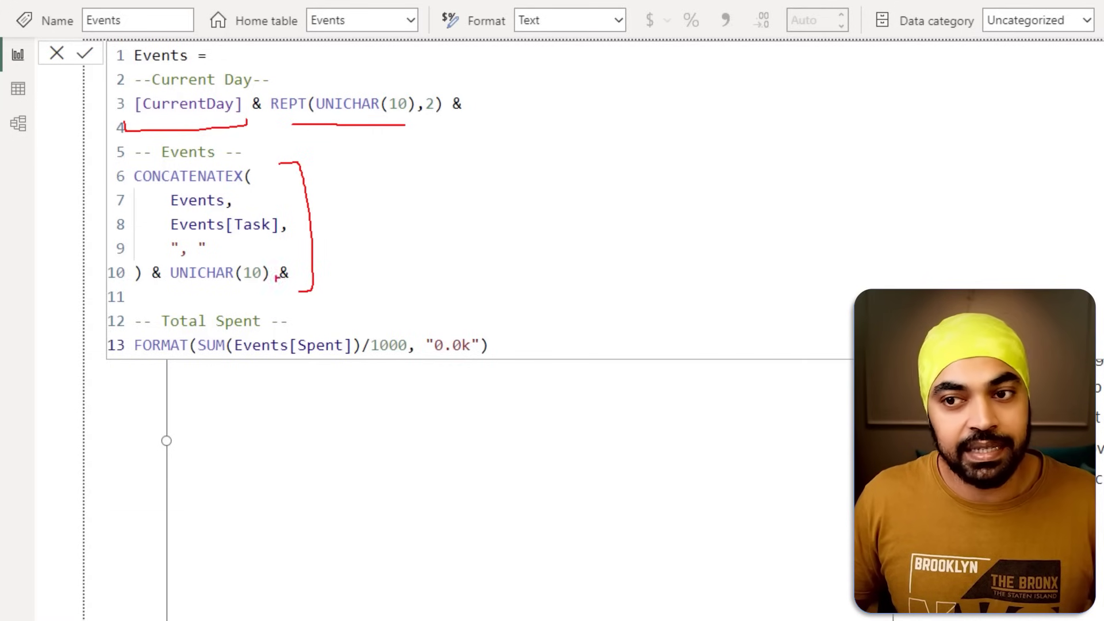
drag(133, 188, 239, 190)
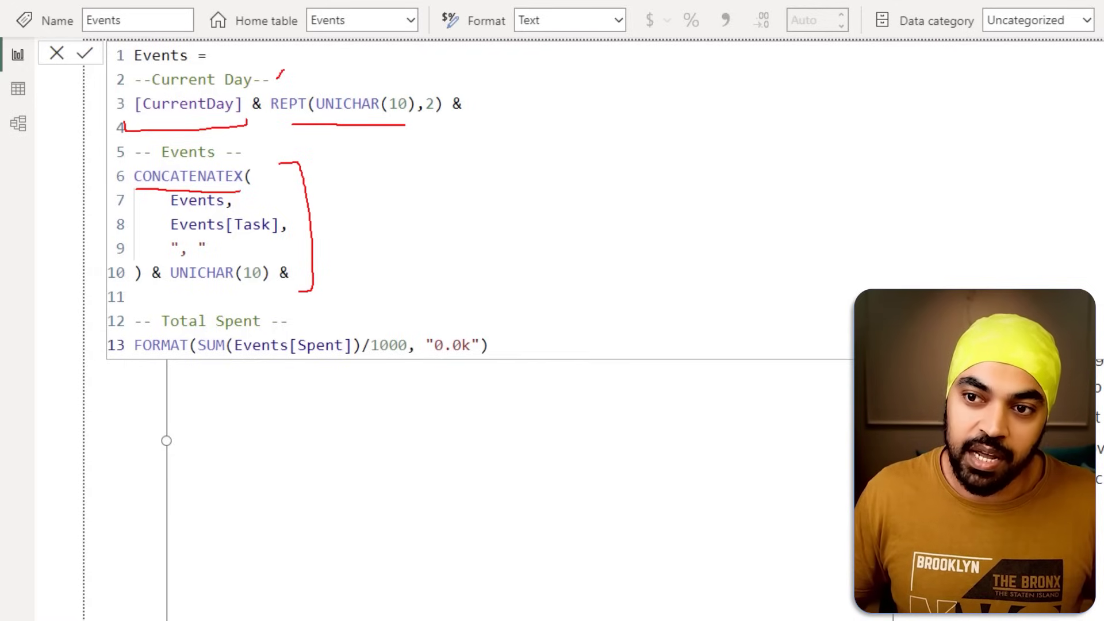
drag(252, 154, 273, 142)
drag(307, 313, 328, 297)
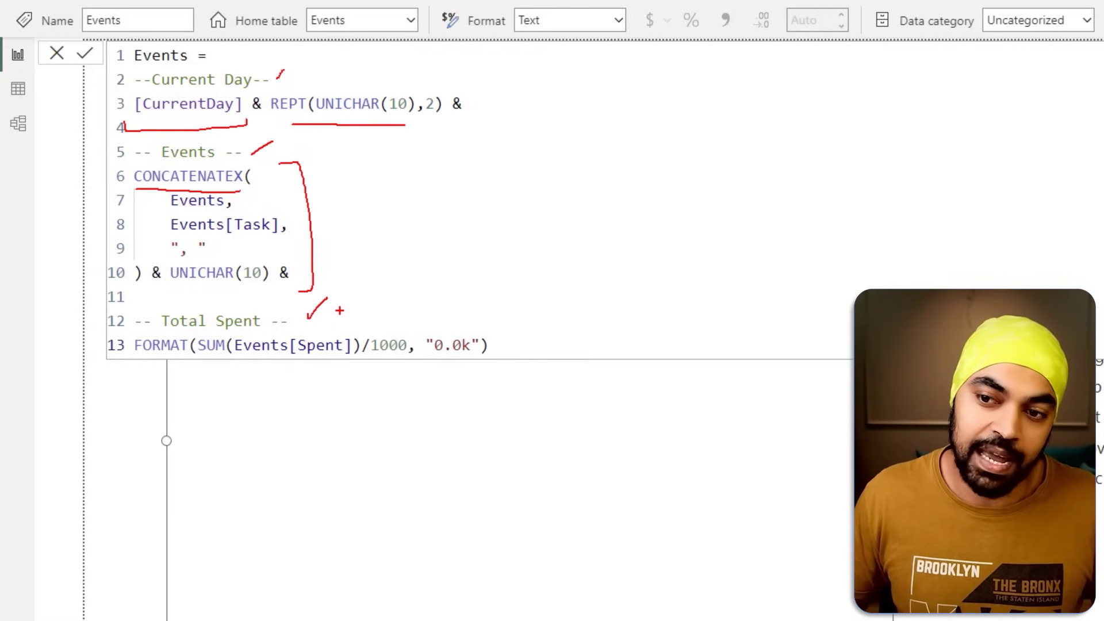
key(e)
mouse_move(469, 73)
mouse_down()
mouse_move(527, 234)
mouse_move(530, 340)
mouse_move(498, 349)
mouse_move(548, 394)
mouse_move(537, 469)
mouse_move(572, 467)
mouse_up()
key(Escape)
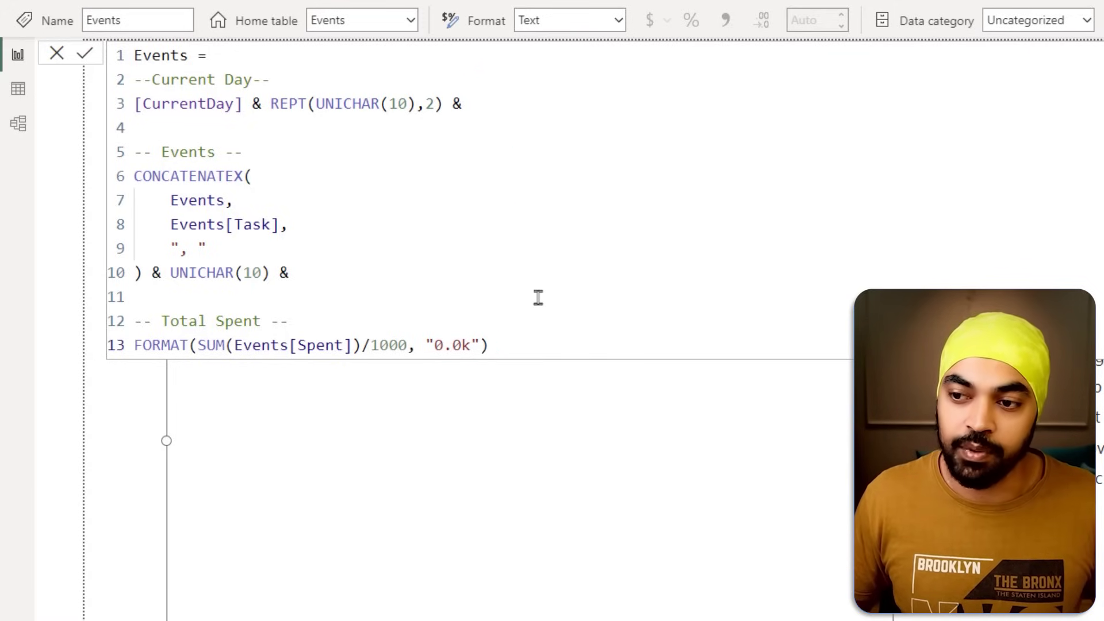
- Commit the Events measure's formula and check the day, event and spend shown in the matrix's week 41 cells
click(532, 276)
key(Return)
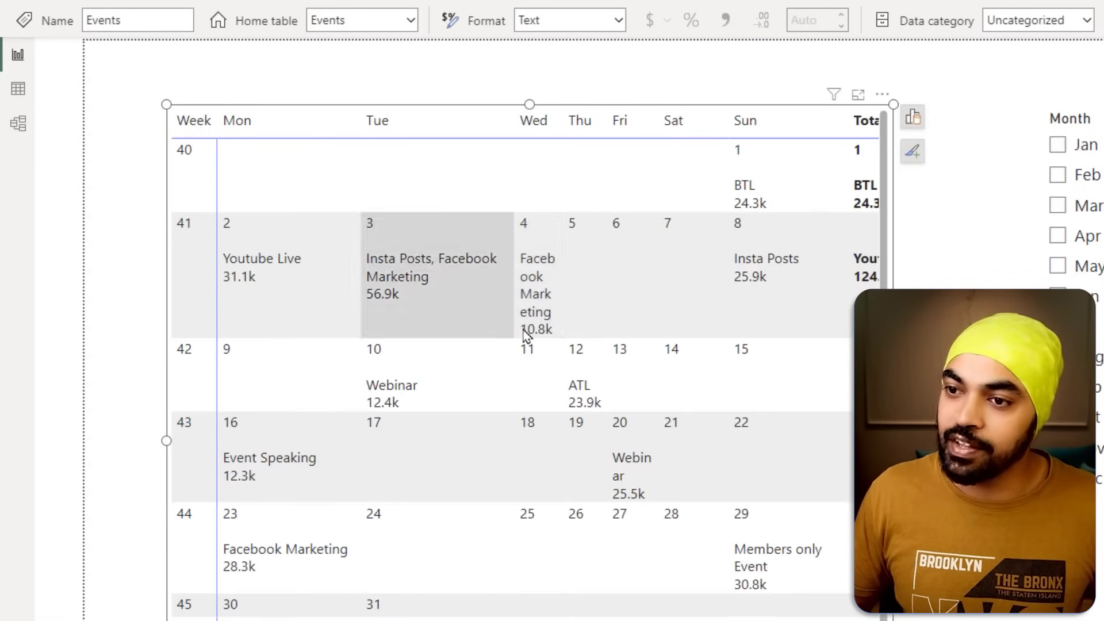
click(526, 336)
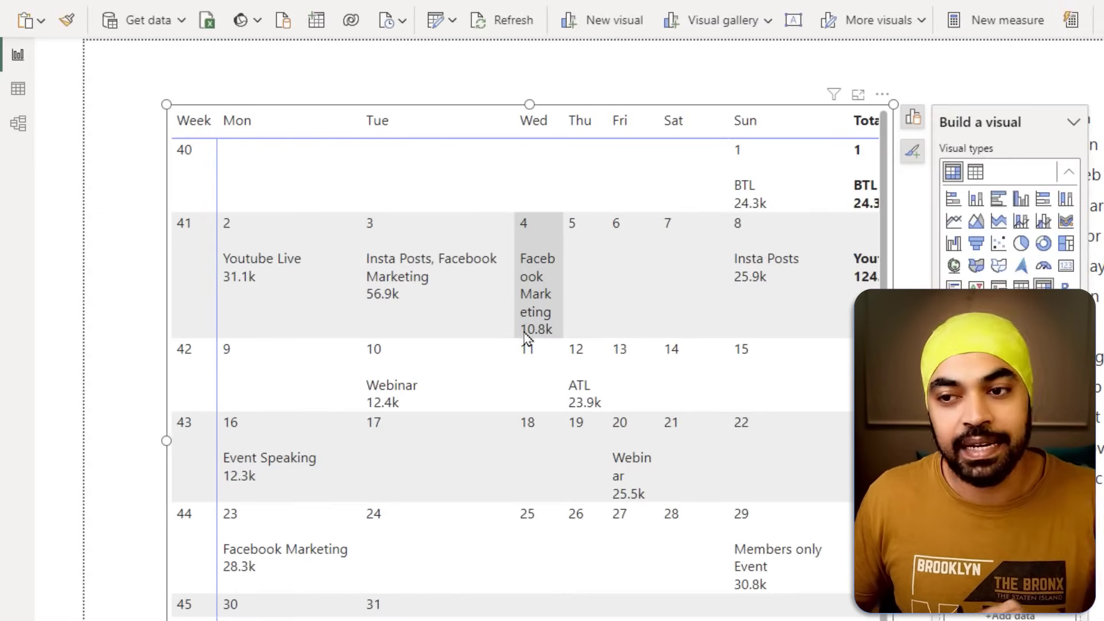
mouse_move(243, 208)
mouse_down()
mouse_move(213, 217)
mouse_move(223, 234)
mouse_move(255, 234)
mouse_move(240, 206)
mouse_up()
drag(225, 268, 297, 263)
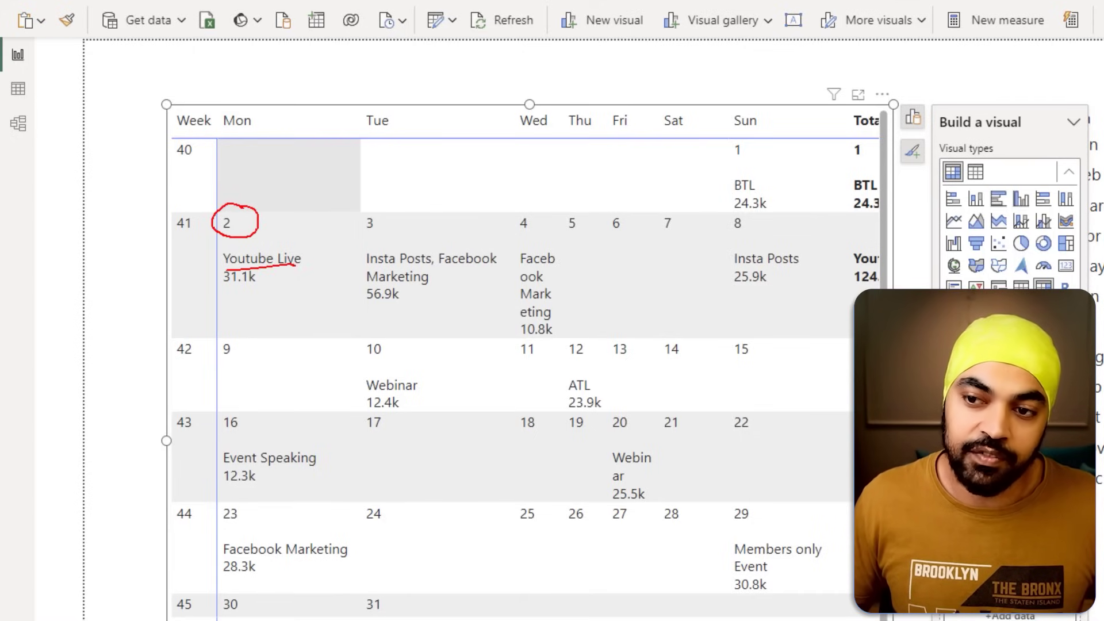
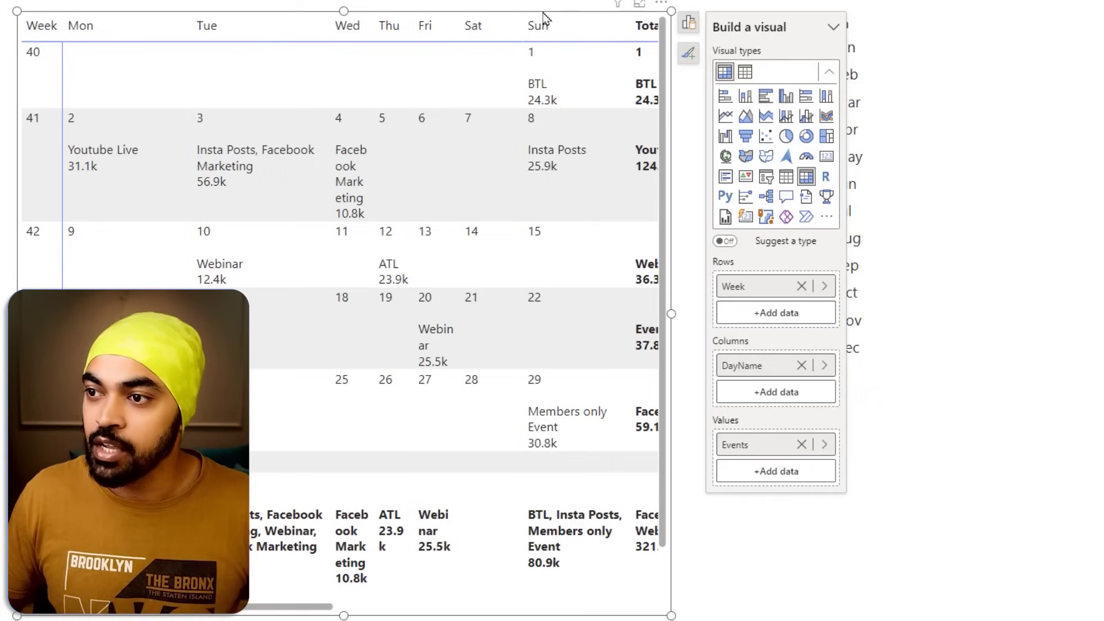
- Turn off the column subtotals and row subtotals of the week-by-day matrix
click(689, 54)
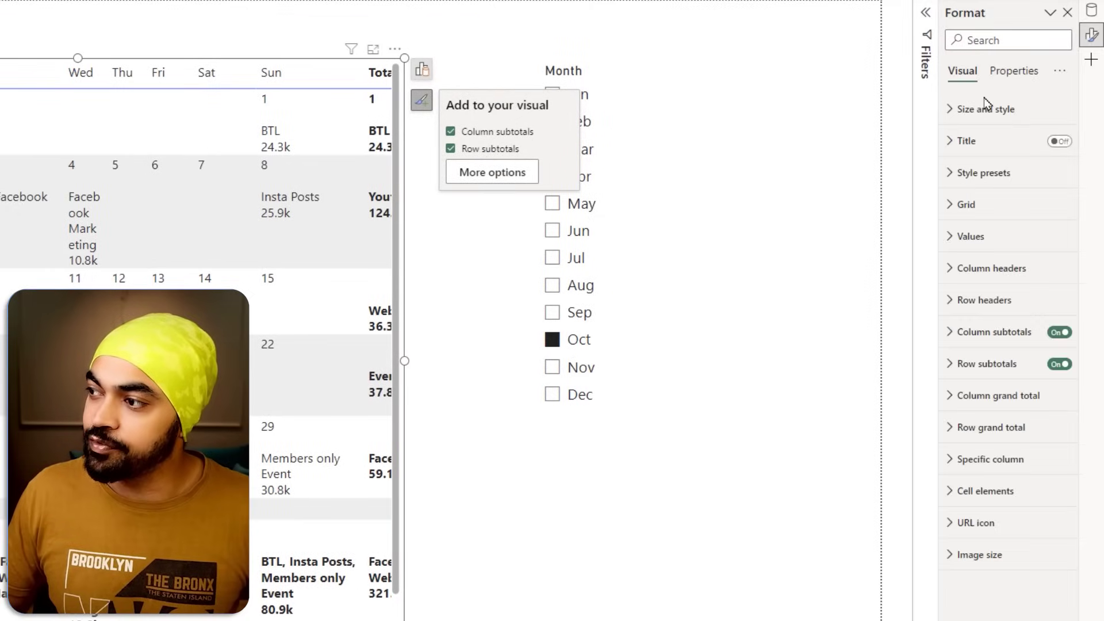
click(1059, 332)
click(1060, 365)
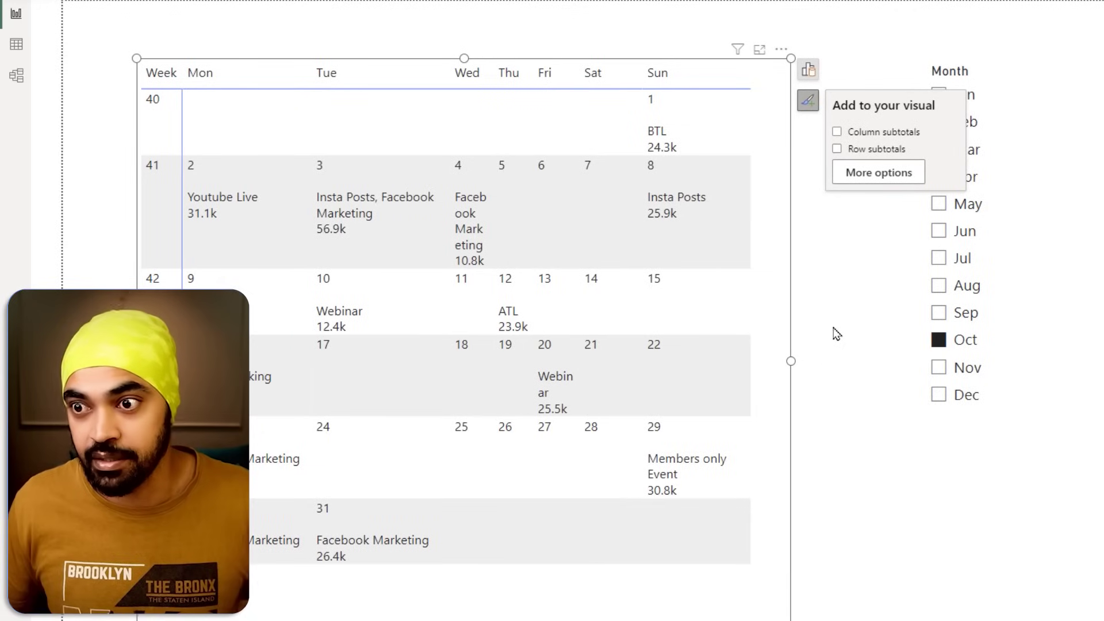
- Examine the matrix's Tuesday column and week 41 row, considering days and weeks that might have no events
drag(333, 105, 368, 140)
drag(362, 110, 341, 141)
drag(329, 177, 371, 218)
drag(366, 179, 344, 217)
mouse_move(336, 275)
mouse_down()
mouse_move(360, 304)
mouse_move(347, 311)
mouse_up()
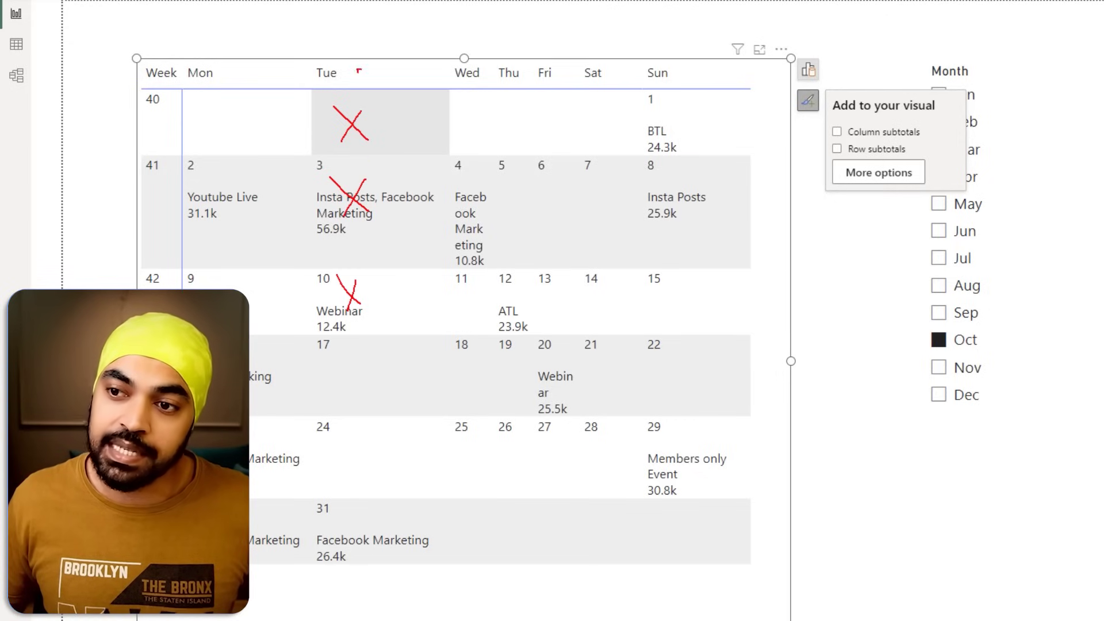
mouse_move(346, 36)
mouse_down()
mouse_move(320, 54)
mouse_move(314, 568)
mouse_move(386, 585)
mouse_move(422, 543)
mouse_move(445, 248)
mouse_move(437, 135)
mouse_move(420, 46)
mouse_move(393, 30)
mouse_move(344, 36)
mouse_up()
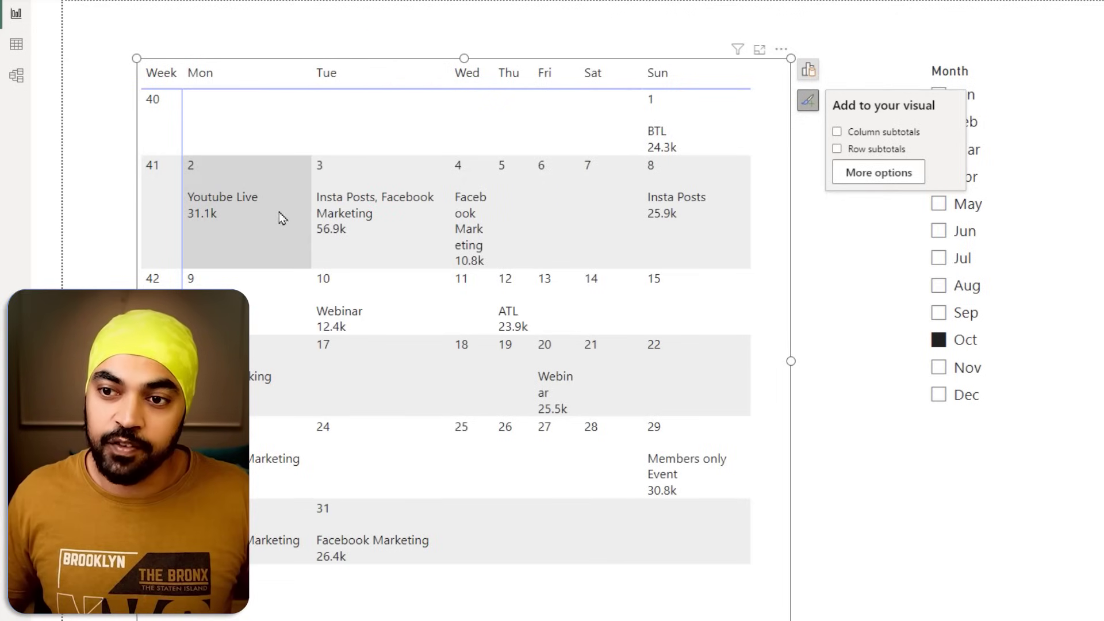
drag(210, 191, 249, 218)
drag(238, 187, 213, 220)
drag(363, 198, 387, 228)
drag(375, 200, 352, 239)
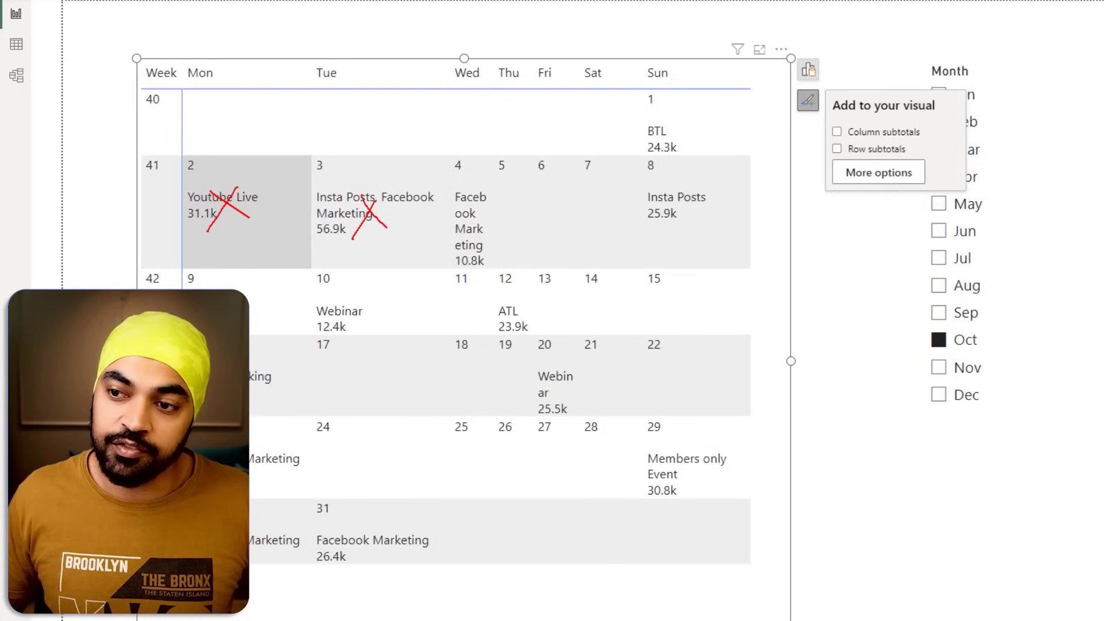
drag(430, 207, 460, 229)
drag(461, 205, 440, 243)
drag(205, 216, 668, 211)
mouse_move(138, 171)
mouse_down()
mouse_move(166, 198)
mouse_move(134, 201)
mouse_up()
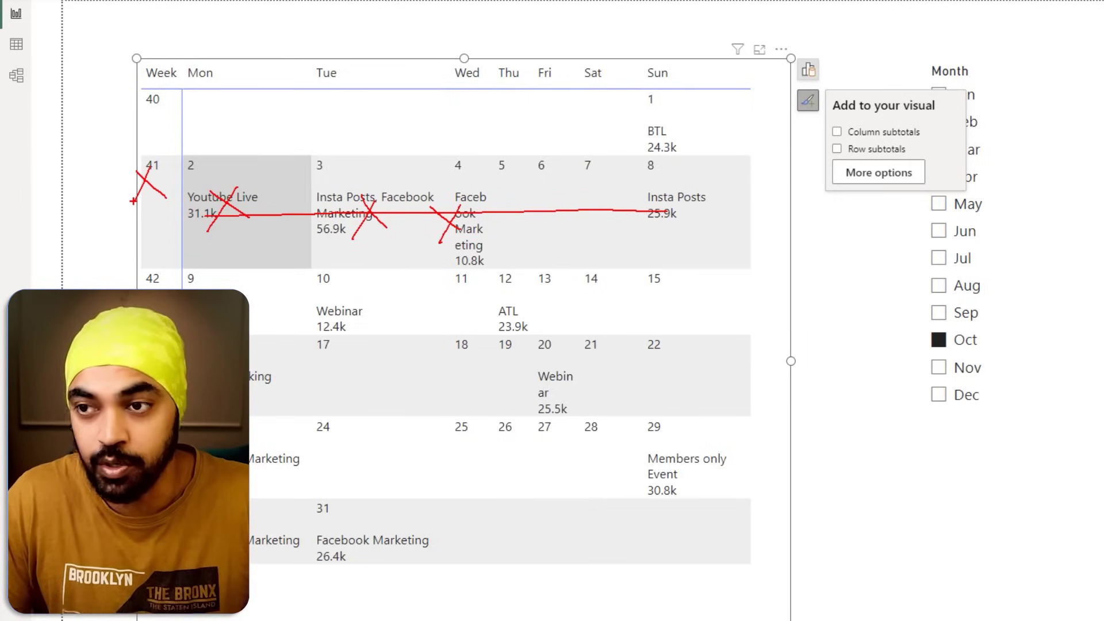
key(Escape)
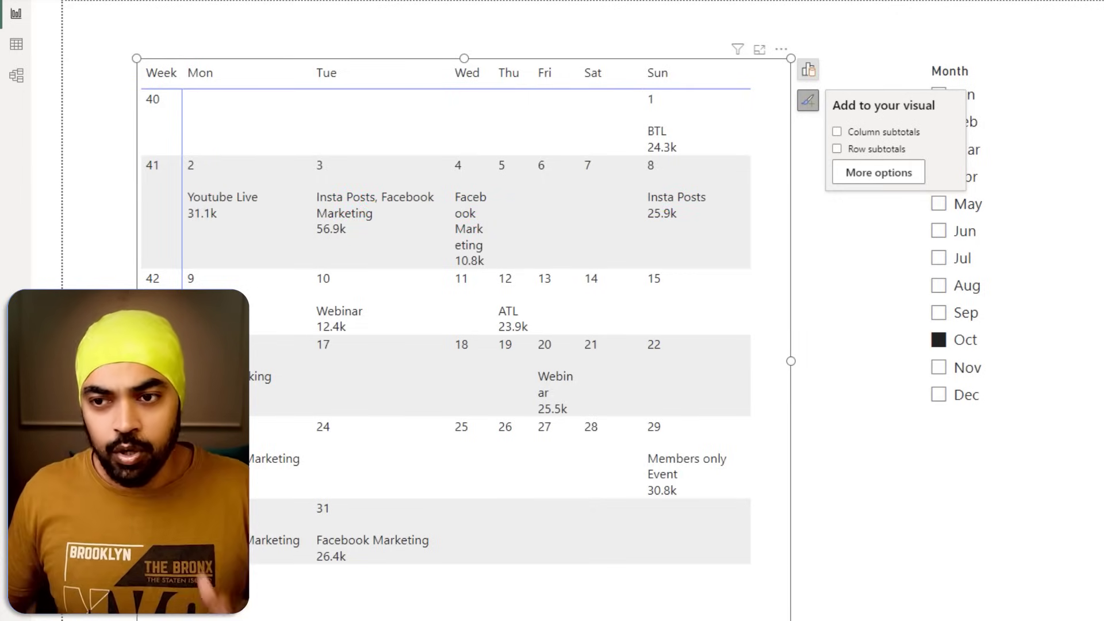
- Check the Week row field's options, and set the DayName column field to show items with no data
click(807, 70)
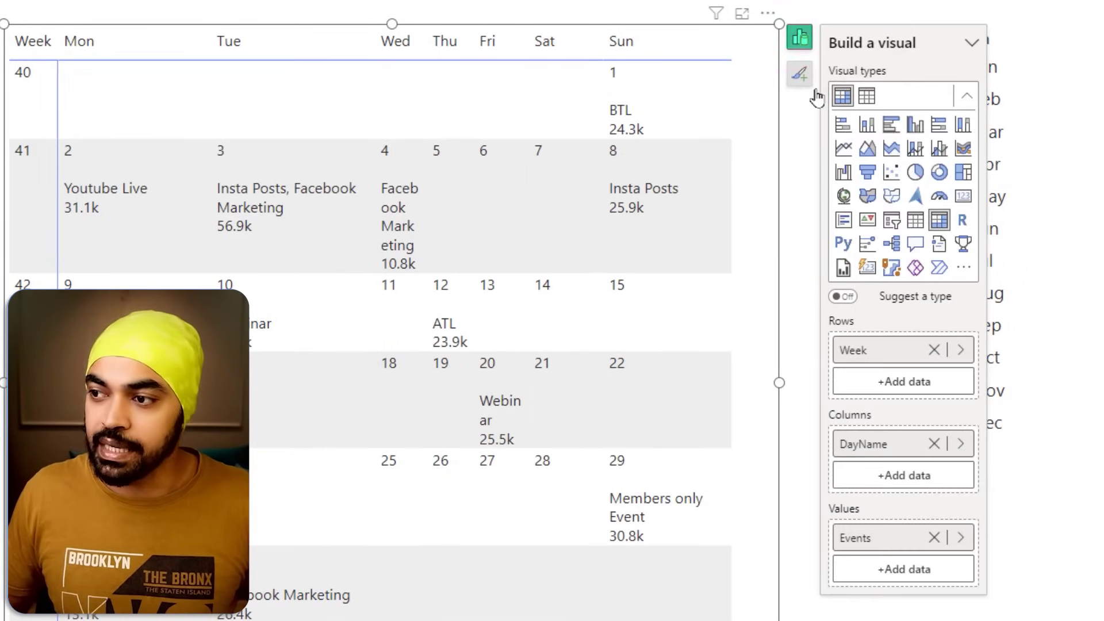
right_click(854, 352)
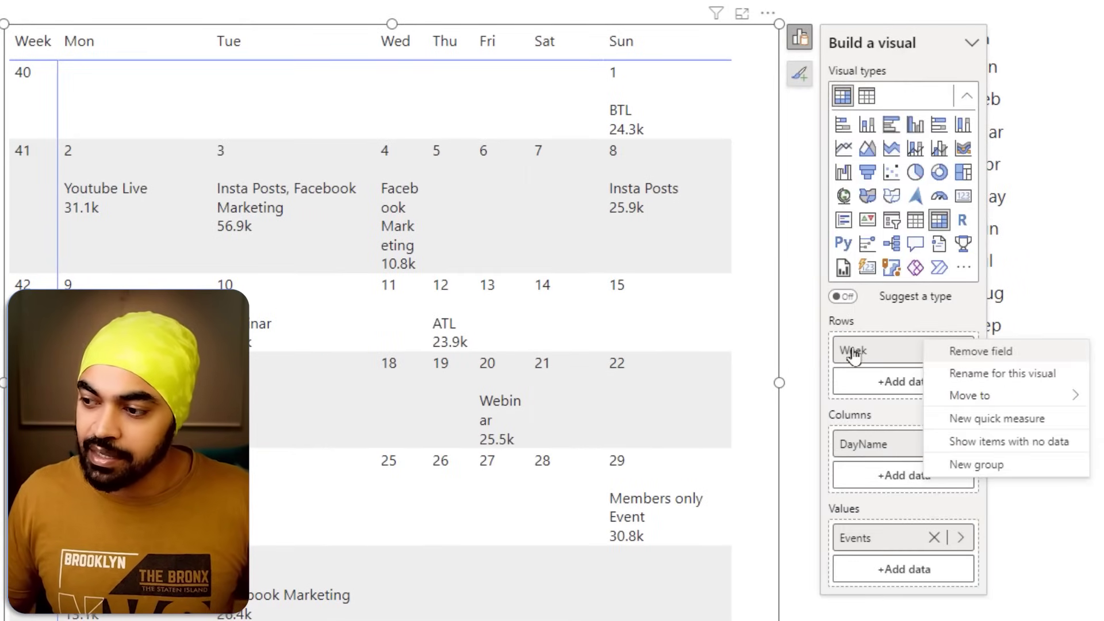
drag(923, 419, 1081, 455)
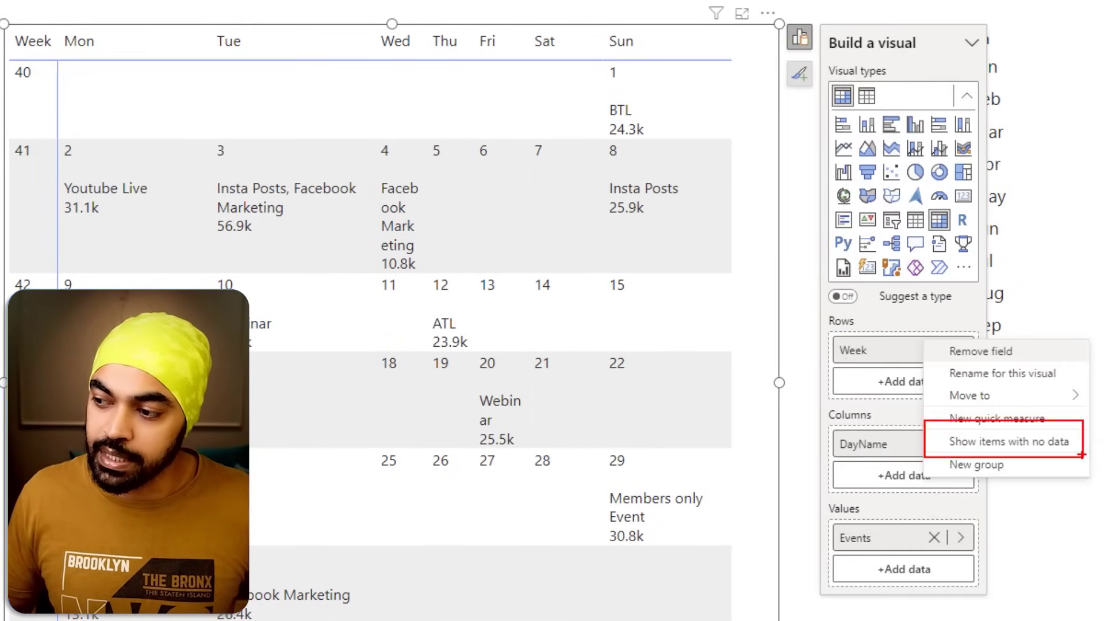
key(Escape)
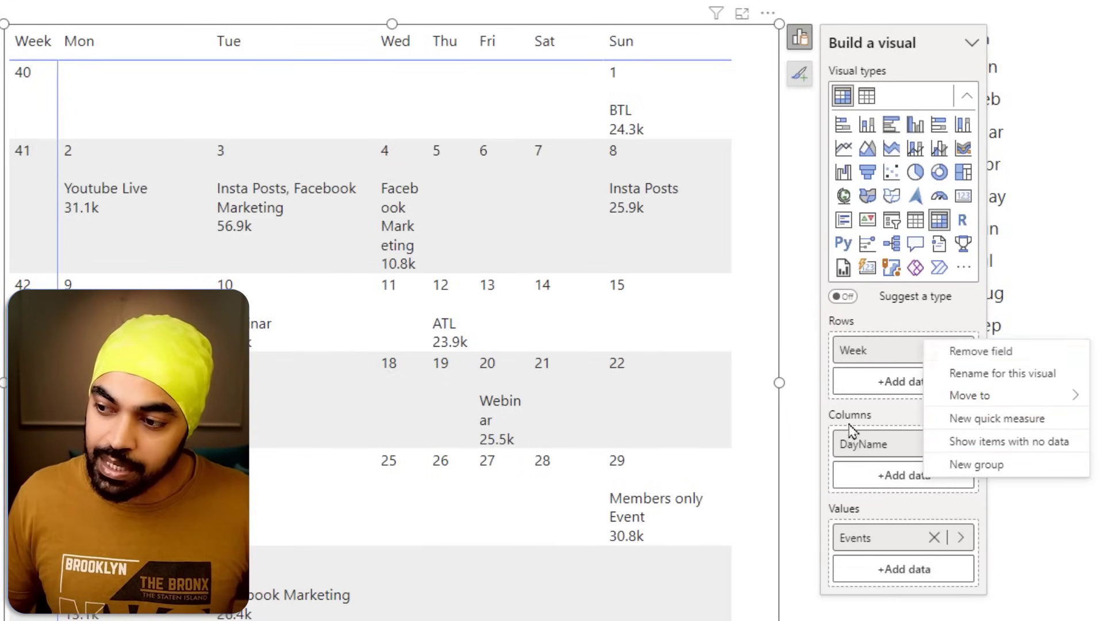
right_click(859, 447)
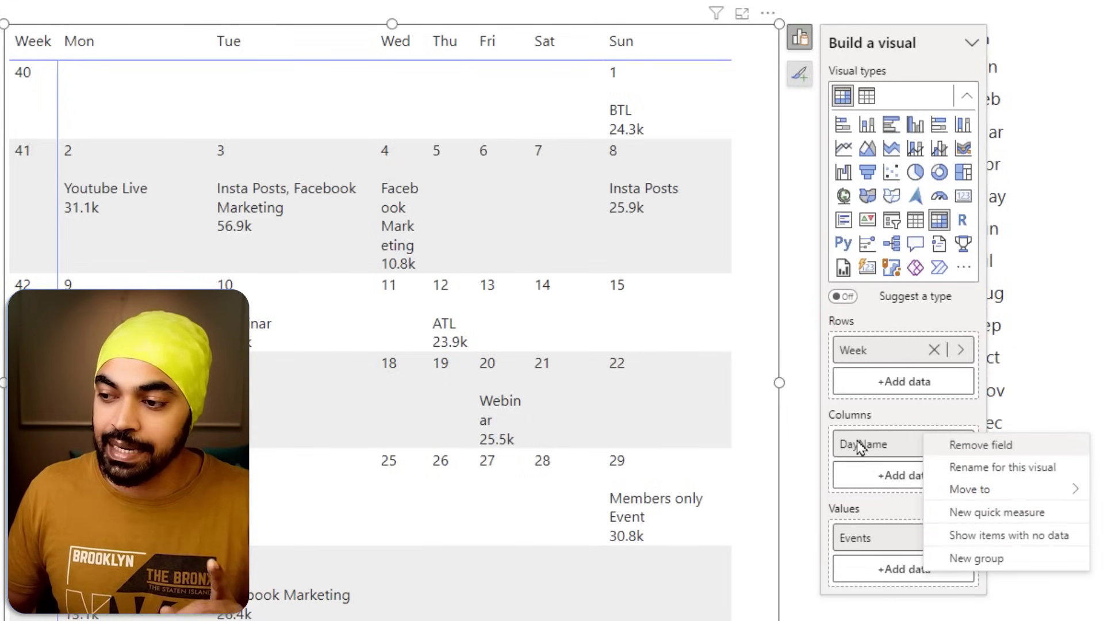
click(989, 536)
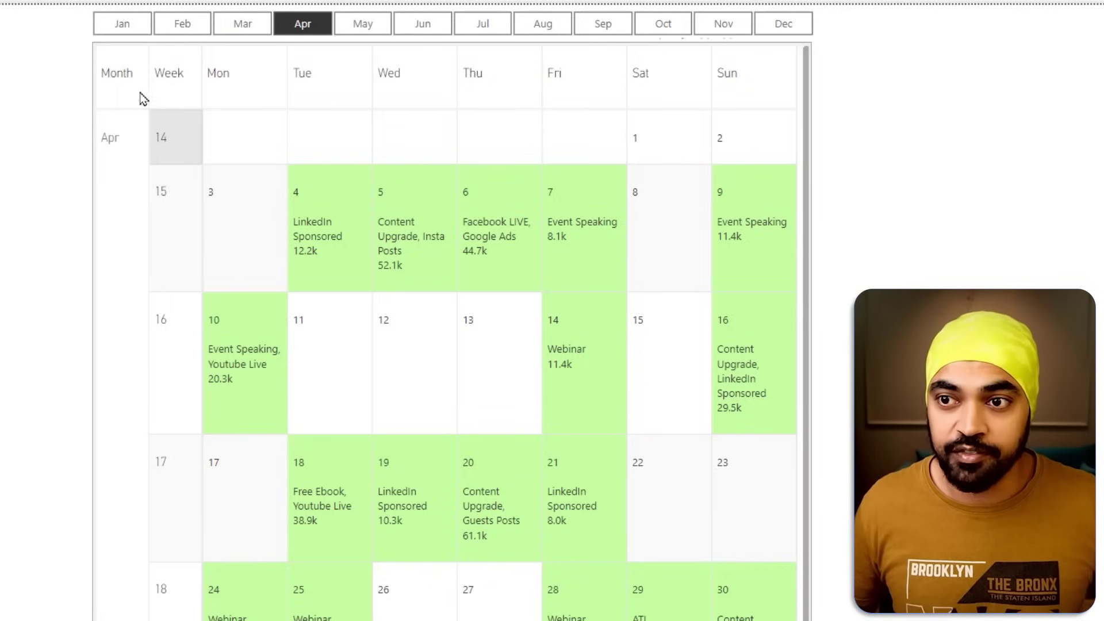
- Examine the formatted calendar page: its month slicer, the highlighted event days in week 15, and the empty space beside the matrix
drag(10, 62, 68, 28)
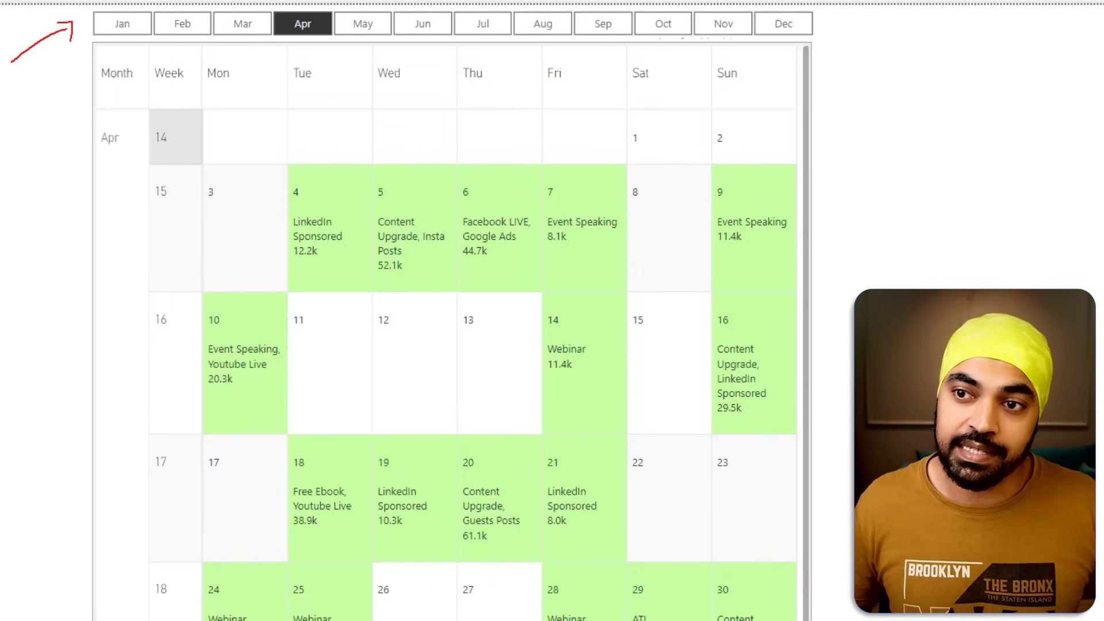
key(Escape)
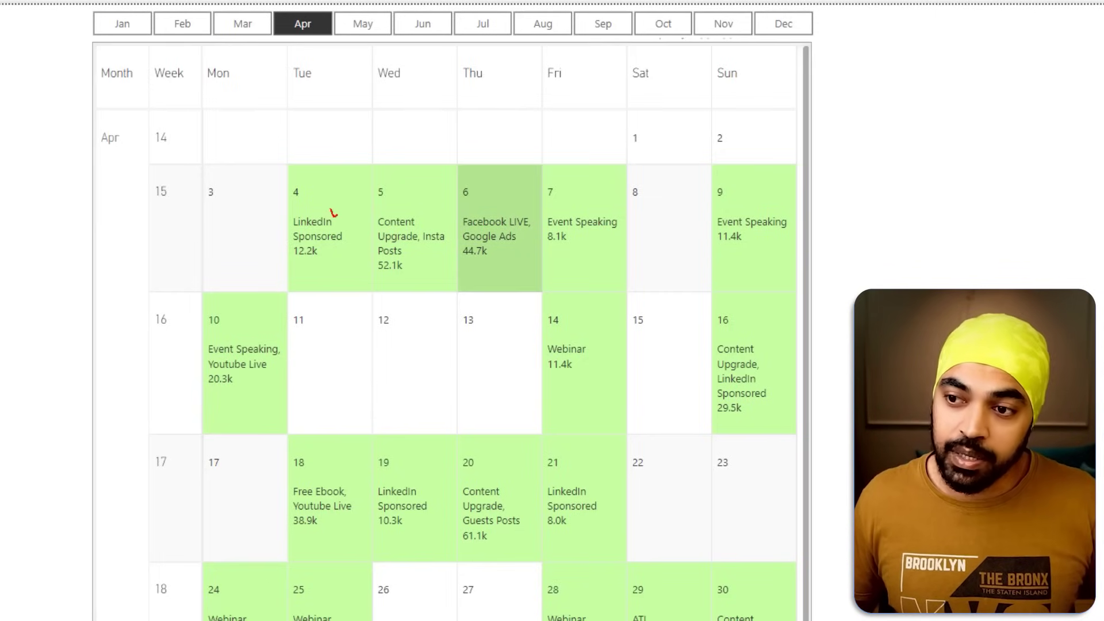
mouse_move(334, 215)
mouse_down()
mouse_move(362, 188)
mouse_move(411, 207)
mouse_move(431, 191)
mouse_move(480, 212)
mouse_move(503, 193)
mouse_up()
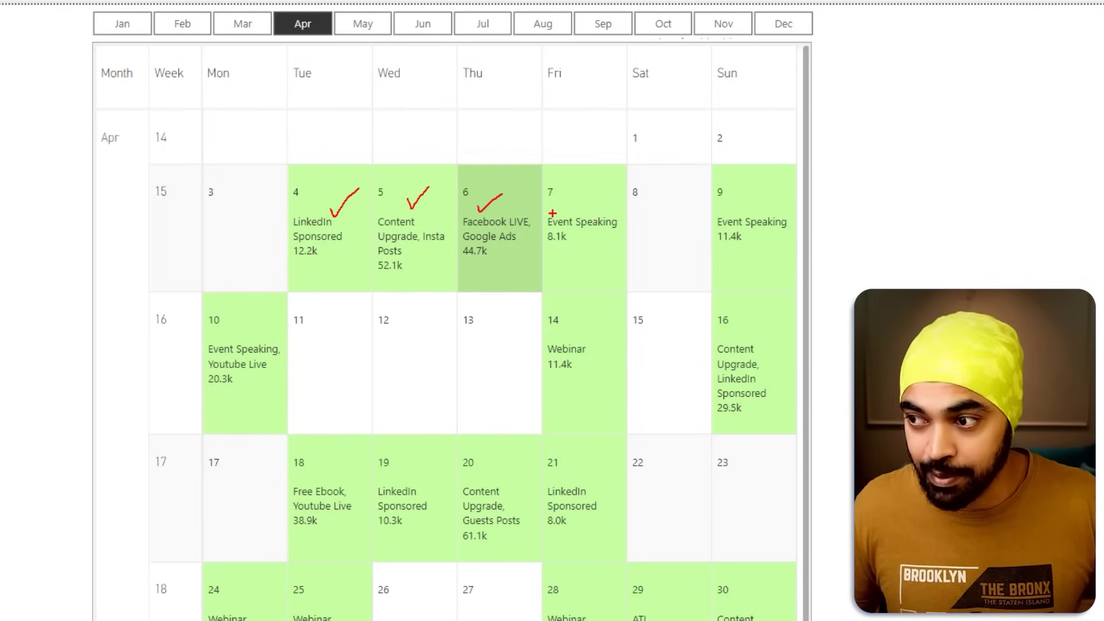
key(Escape)
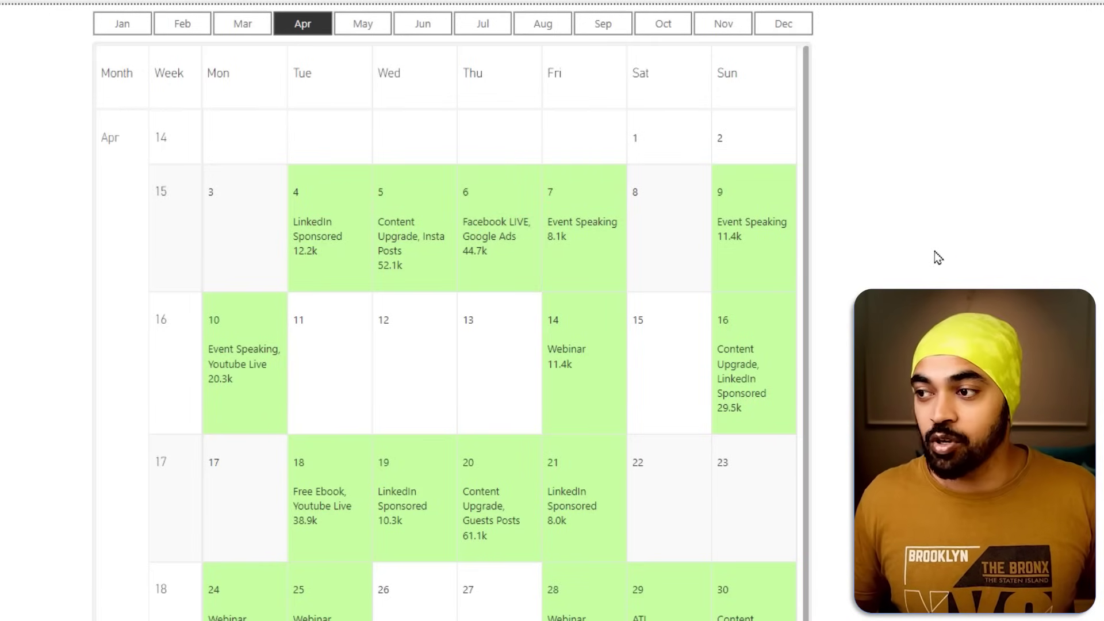
key(ctrl+2)
mouse_move(834, 53)
mouse_down()
mouse_move(955, 368)
mouse_move(989, 542)
mouse_up()
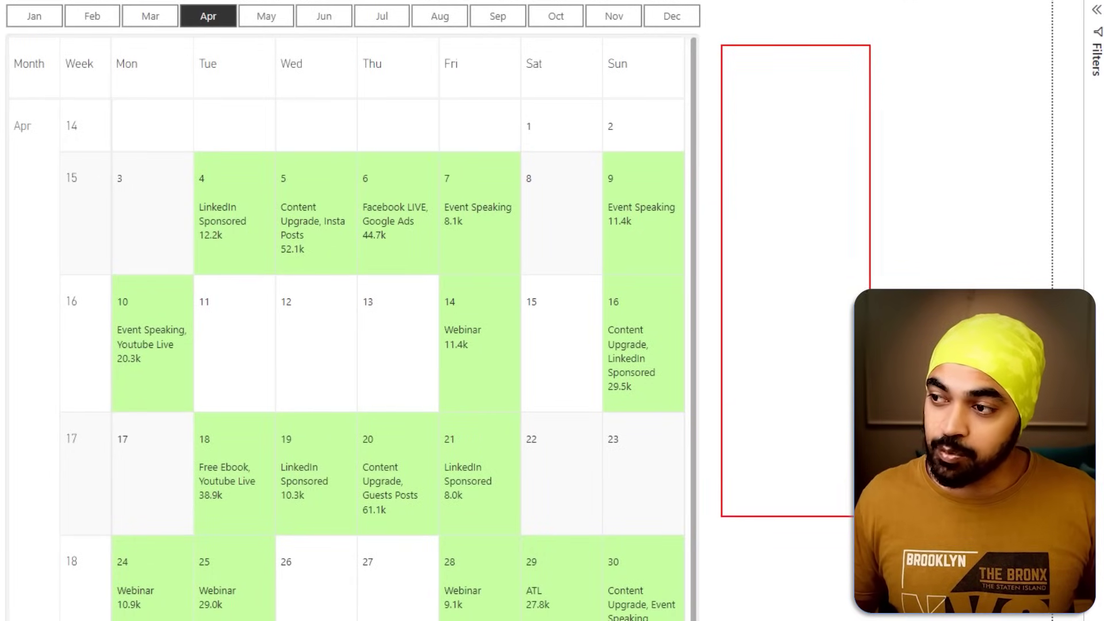
drag(870, 516, 871, 518)
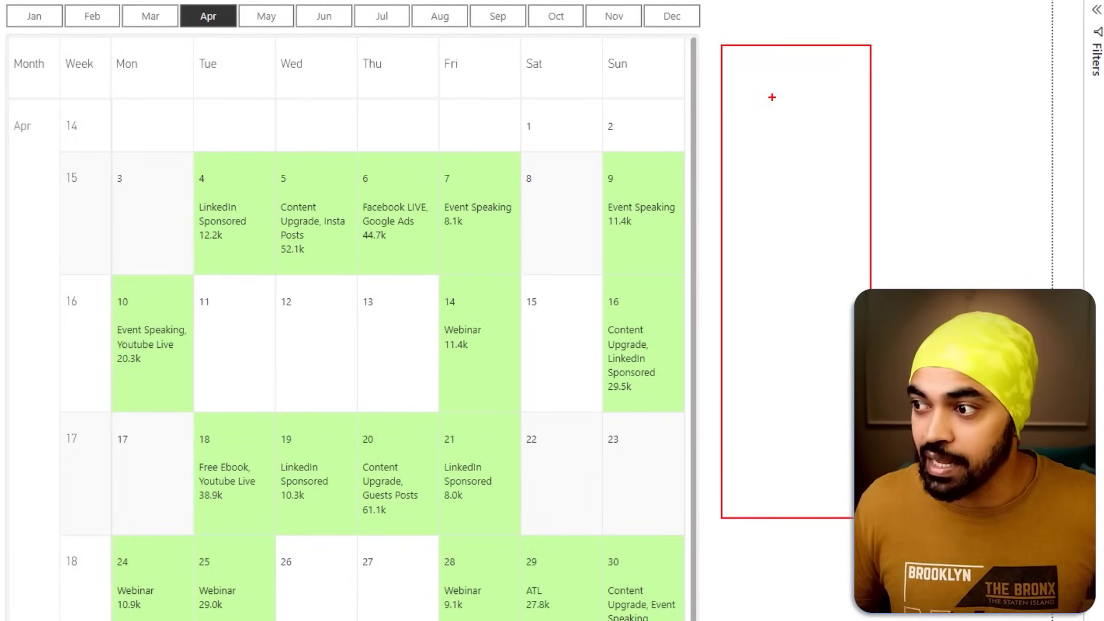
mouse_move(798, 105)
mouse_down()
mouse_move(764, 105)
mouse_move(813, 132)
mouse_move(789, 104)
mouse_up()
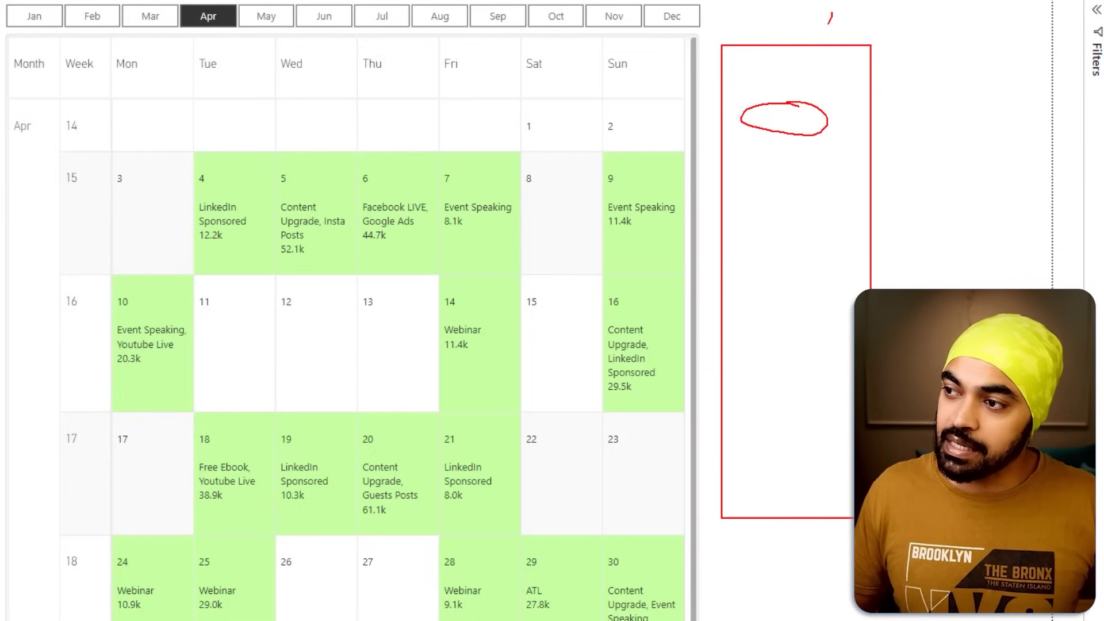
drag(828, 23, 815, 39)
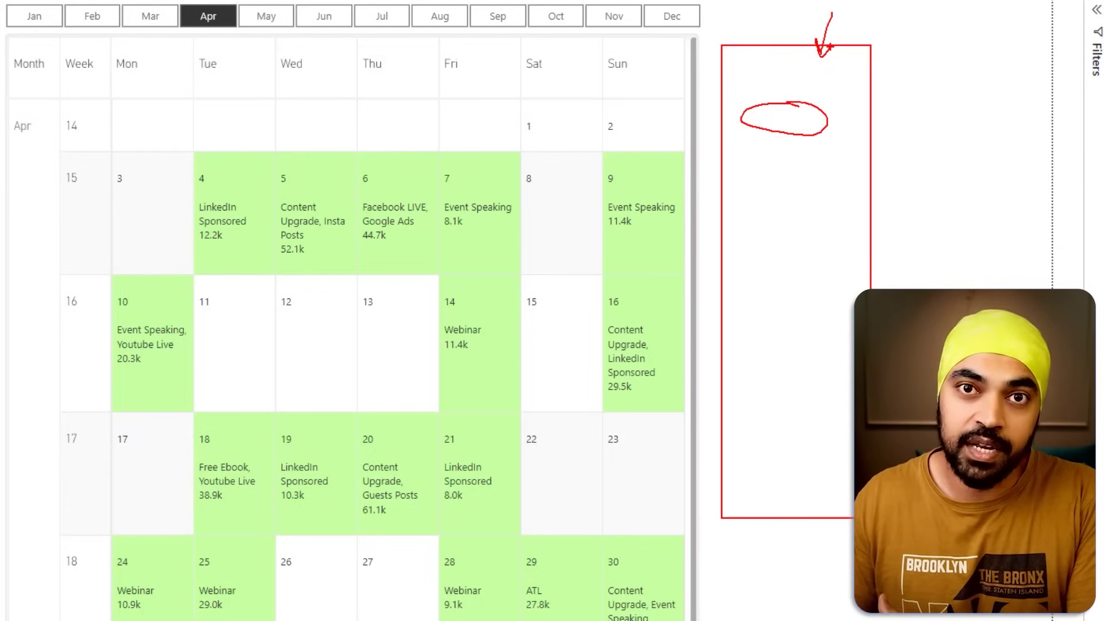
key(ctrl+z)
key(Escape)
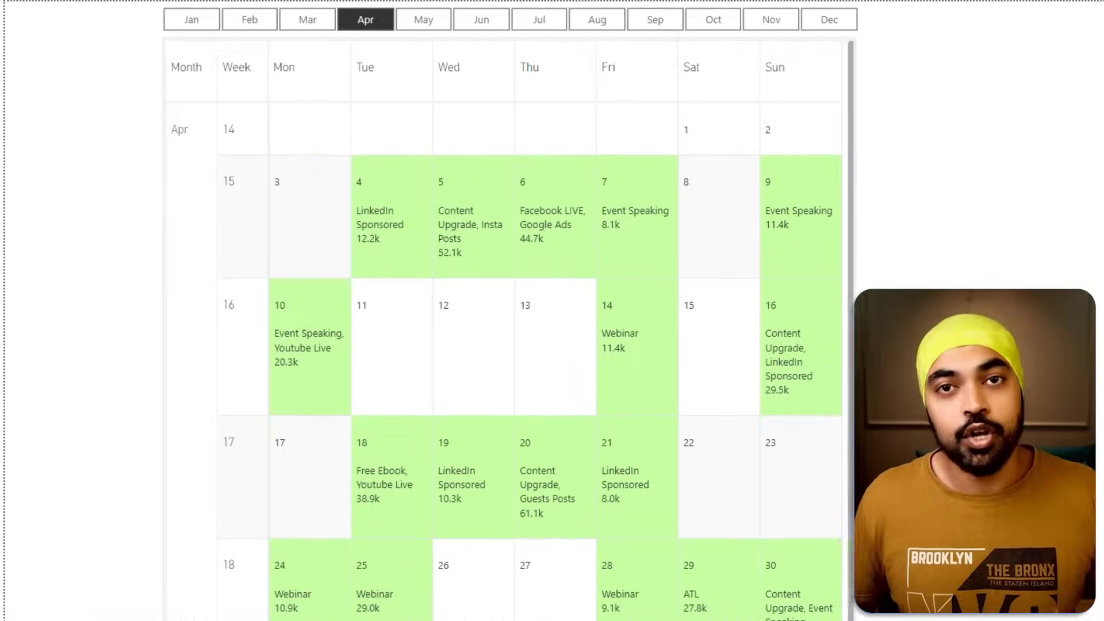
- Open the data model and inspect the Event Disconnected table's ALLNOBLANKROW formula based on Events[Task]
click(18, 87)
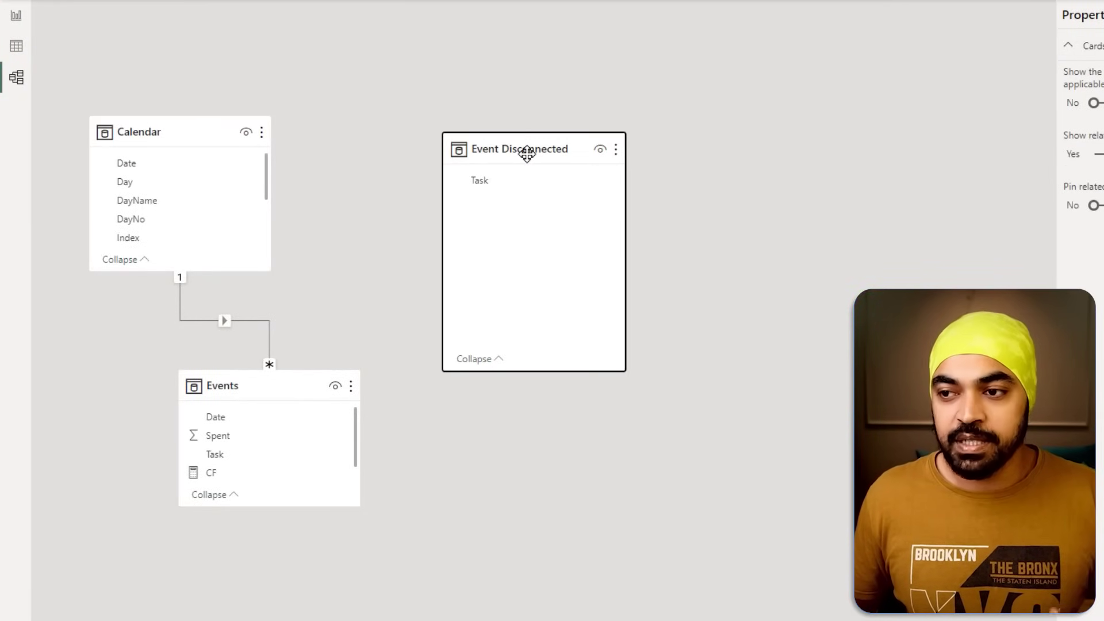
click(525, 153)
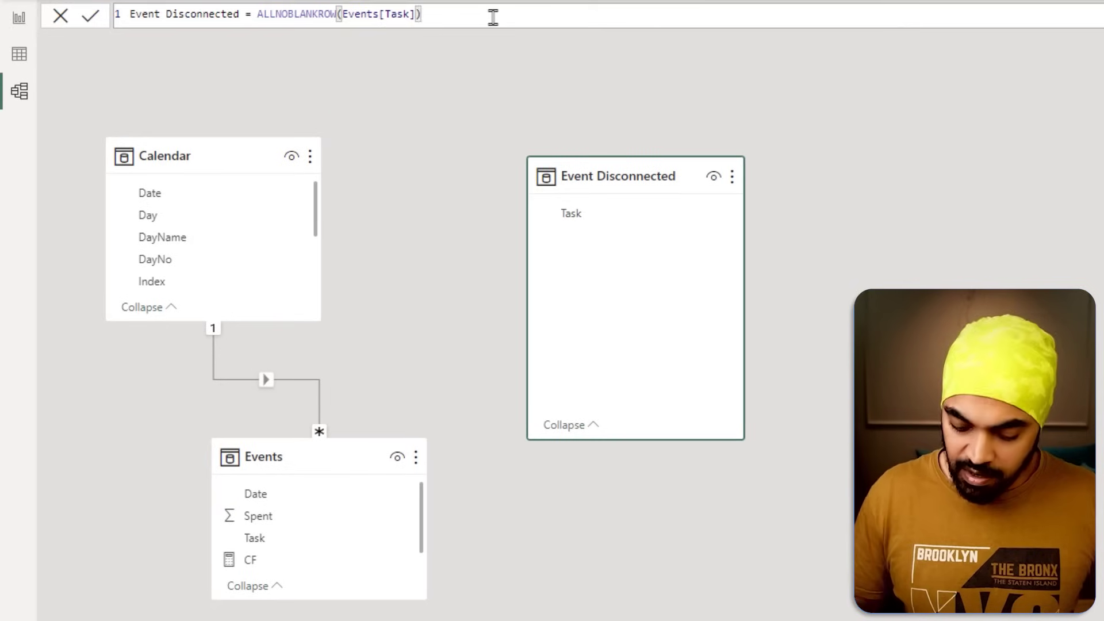
scroll(425, 14, up, 4)
scroll(493, 17, up, 2)
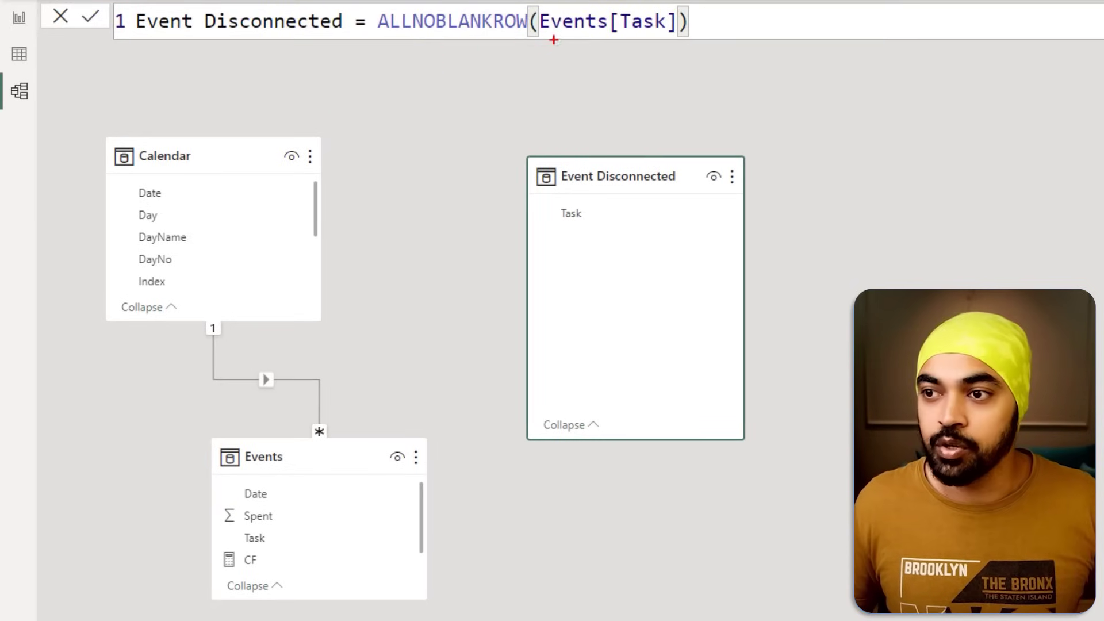
drag(543, 40, 583, 40)
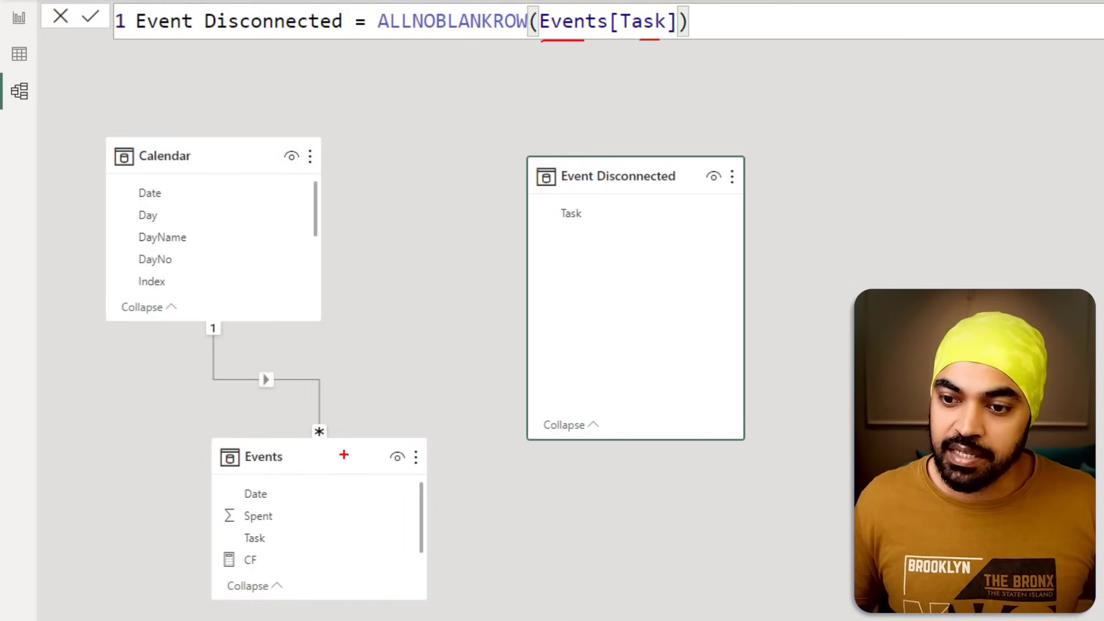
- Compare the Events table's Task column with the Event Disconnected table's Task column, and view the disconnected table's rows
mouse_move(274, 529)
mouse_down()
mouse_move(223, 539)
mouse_move(255, 552)
mouse_move(261, 532)
mouse_move(275, 545)
mouse_move(371, 409)
mouse_move(522, 234)
mouse_move(494, 218)
mouse_move(525, 265)
mouse_up()
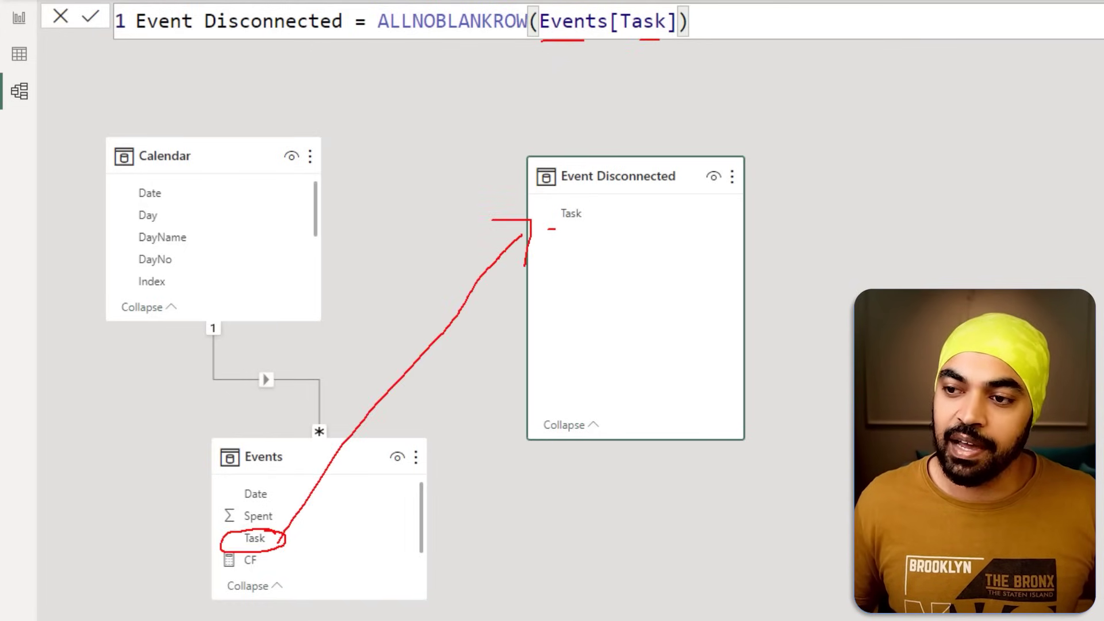
drag(552, 228, 617, 229)
key(Escape)
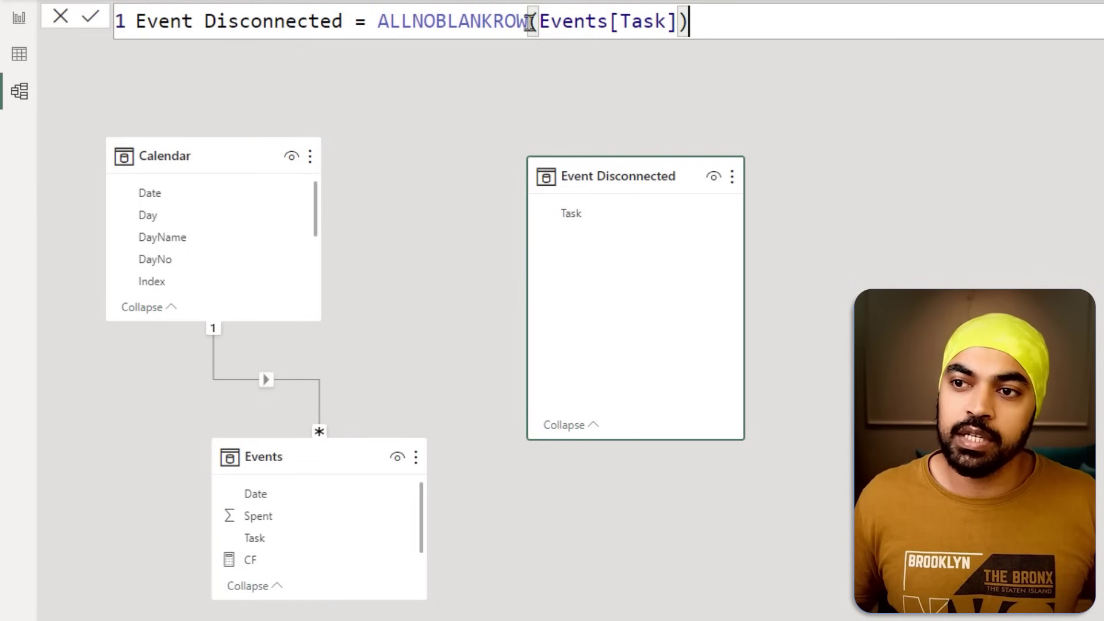
click(22, 57)
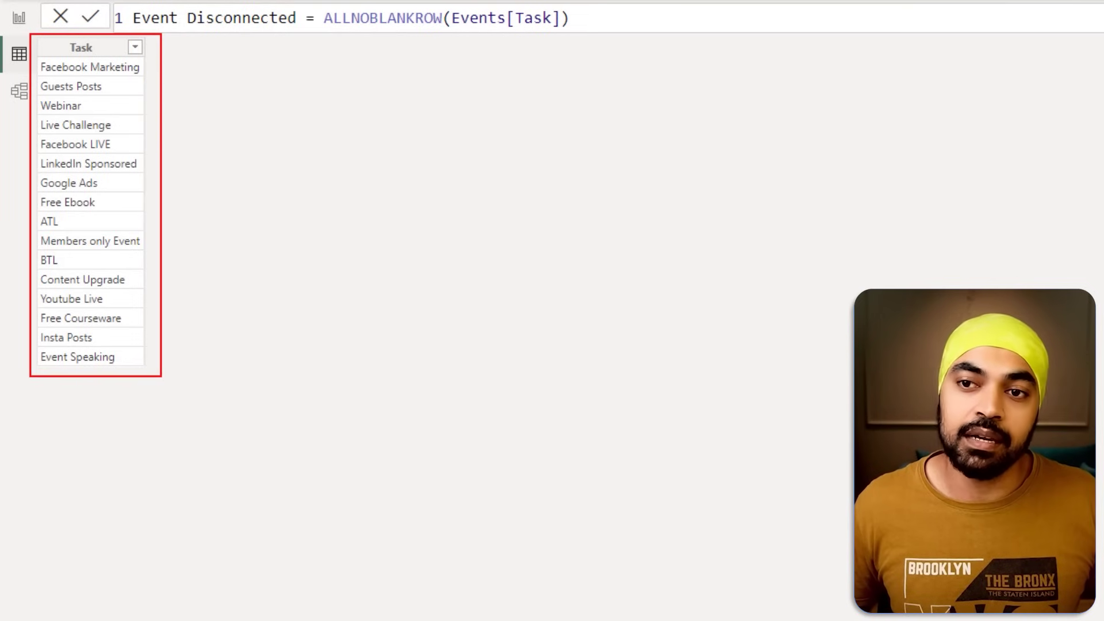
- Return to the report and add a slicer beside the calendar matrix using the Task field from Event Disconnected
click(19, 19)
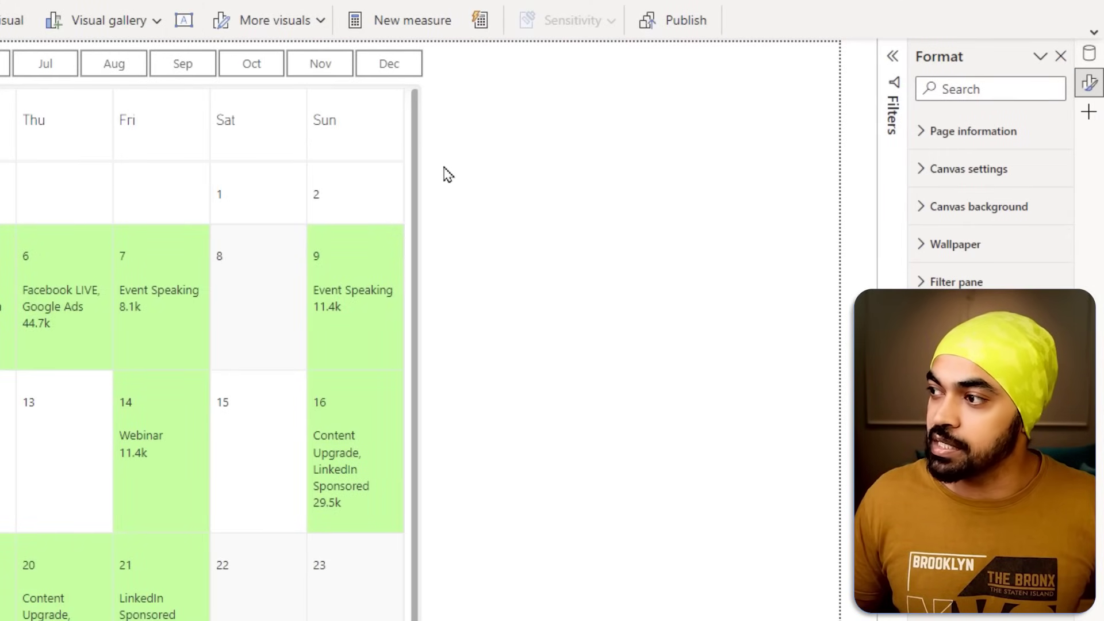
right_click(494, 146)
click(518, 201)
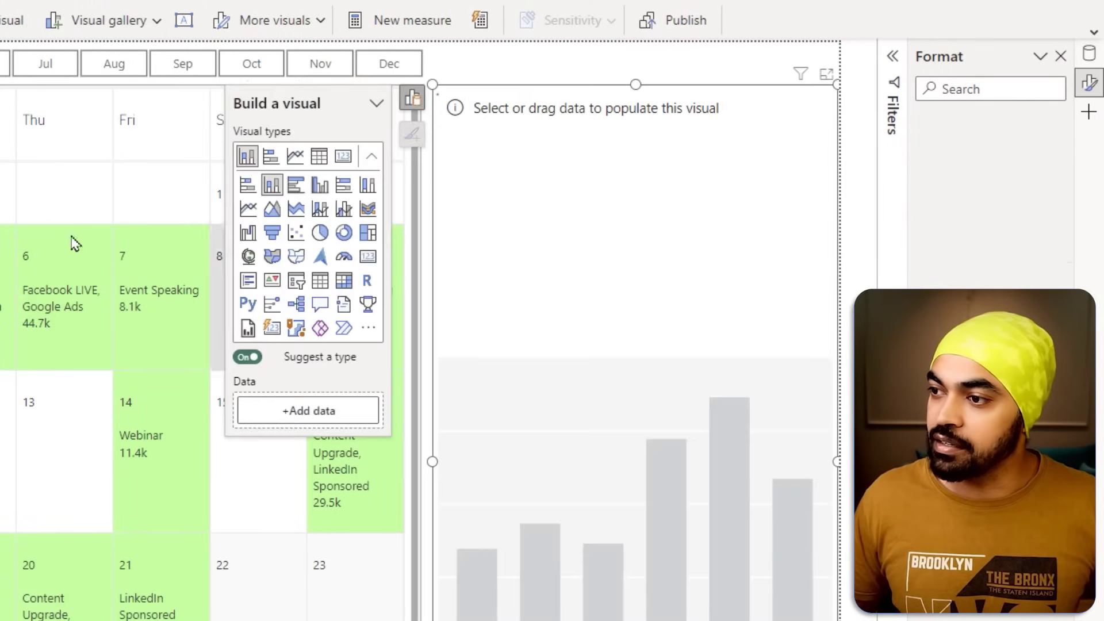
click(296, 280)
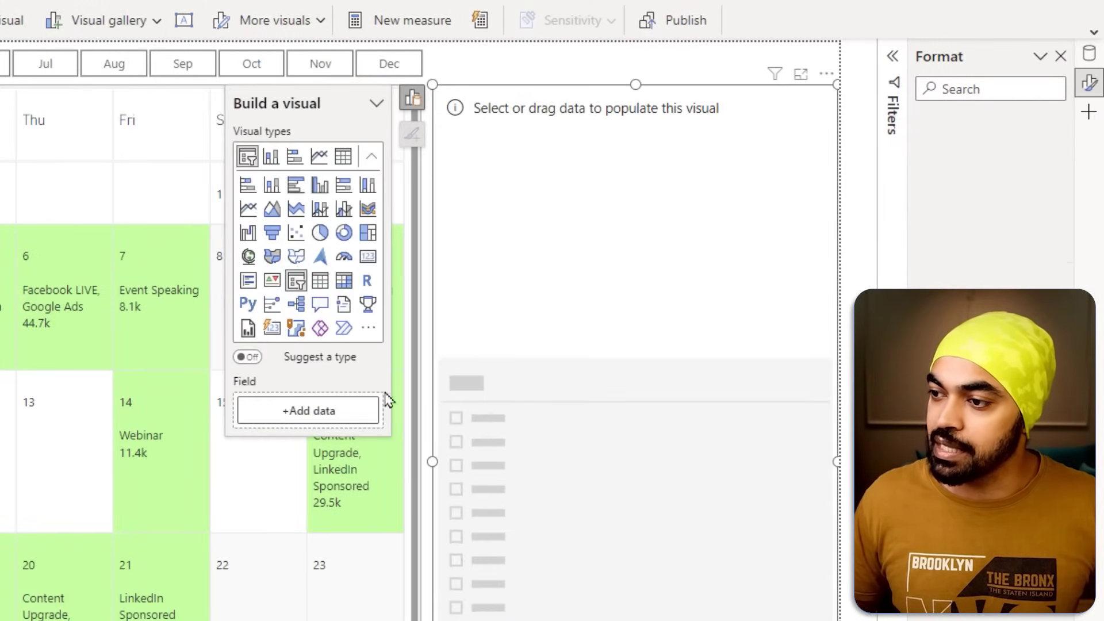
click(323, 411)
click(412, 494)
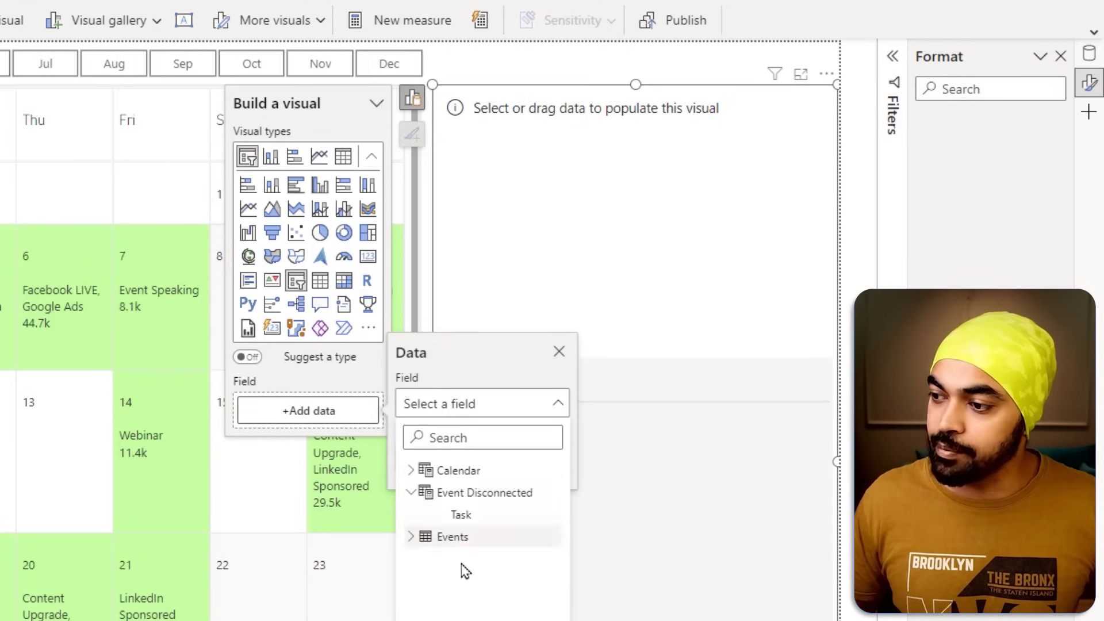
click(458, 514)
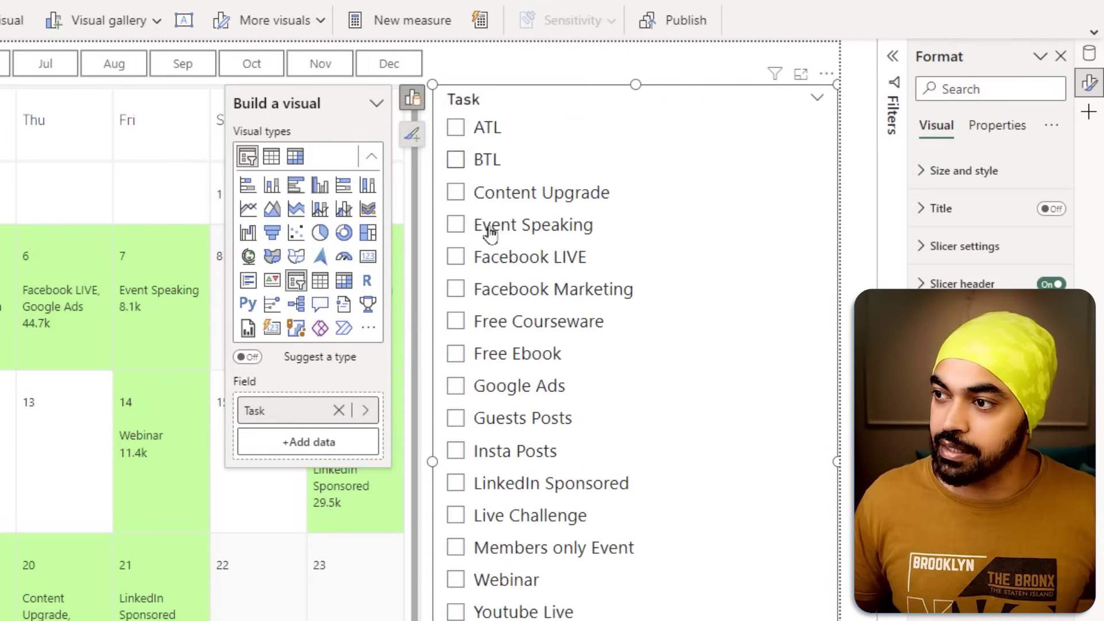
key(Escape)
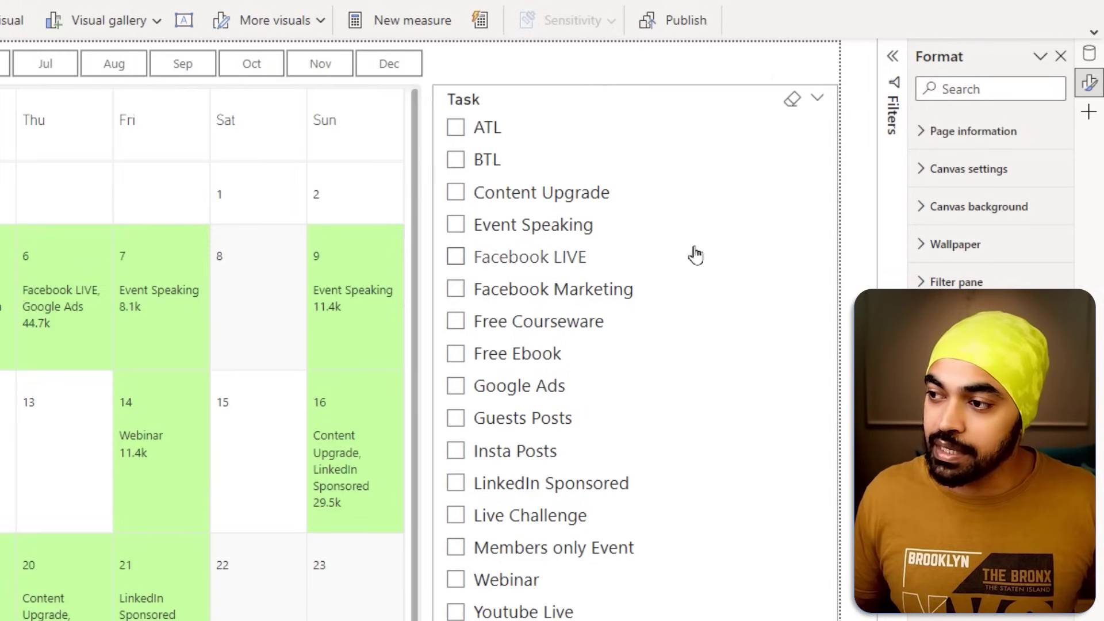
- Compare the entries in the new Task slicer with the events on the highlighted April days in week 15
drag(607, 209, 633, 192)
drag(615, 237, 635, 224)
drag(631, 284, 661, 265)
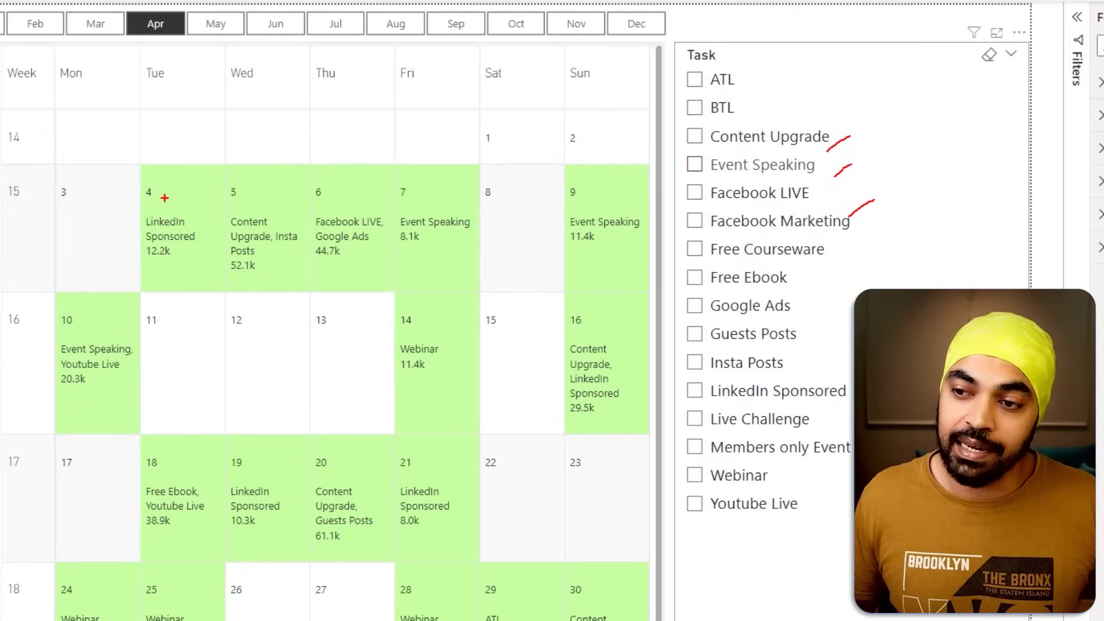
drag(167, 199, 188, 185)
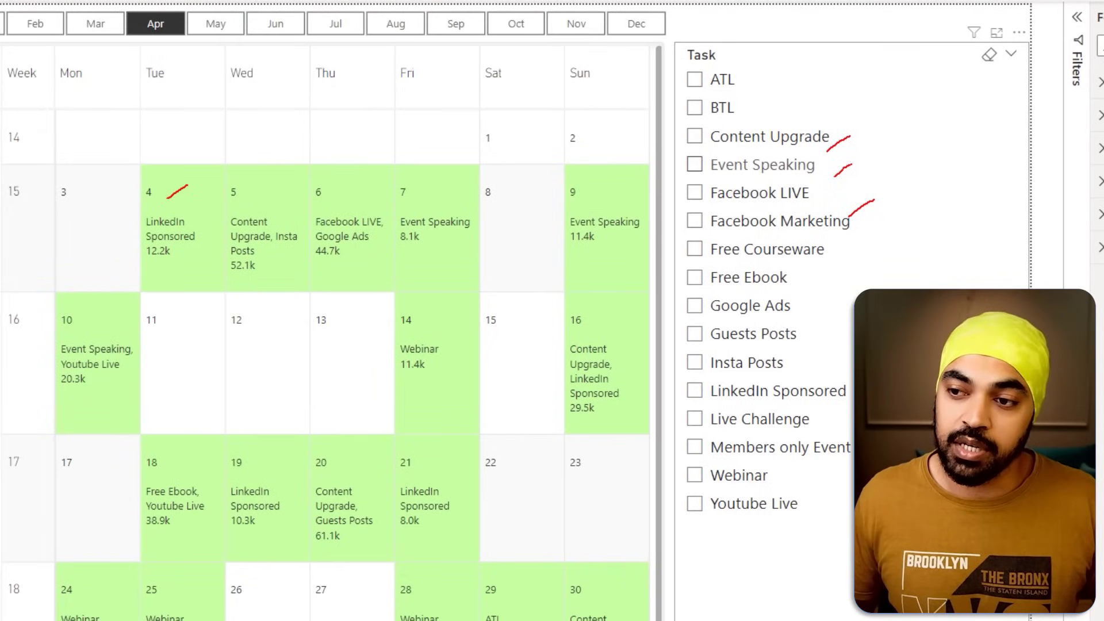
drag(254, 207, 287, 183)
drag(348, 220, 362, 201)
key(Escape)
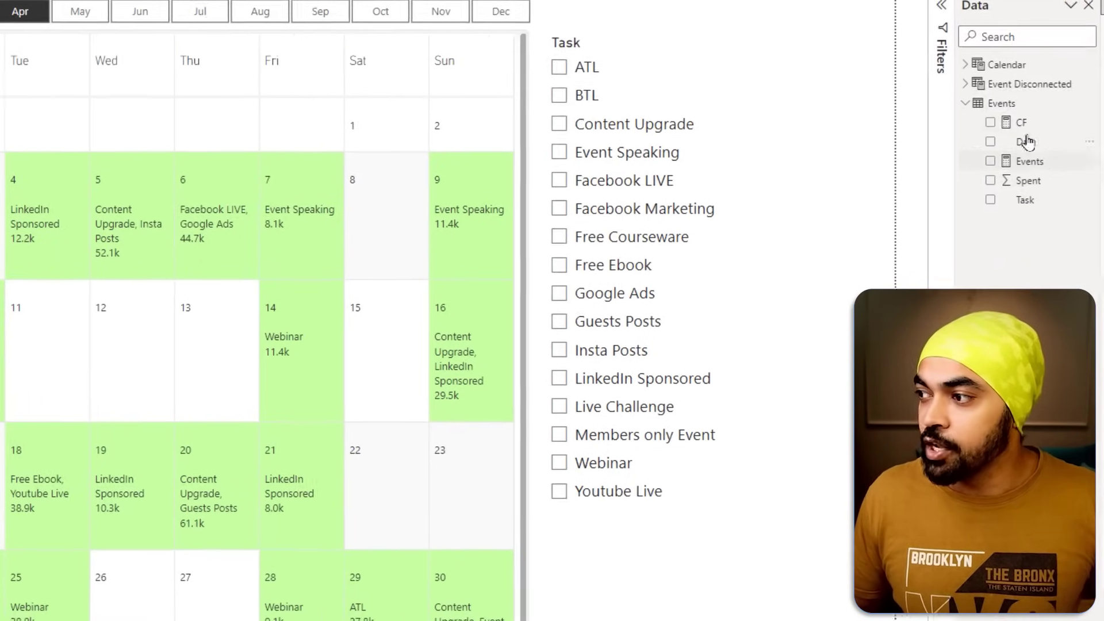
- Inspect the CF measure's formula: its SelectedEvents and CurrentEvent variables and the COUNTROWS and INTERSECT condition
click(1019, 122)
click(70, 92)
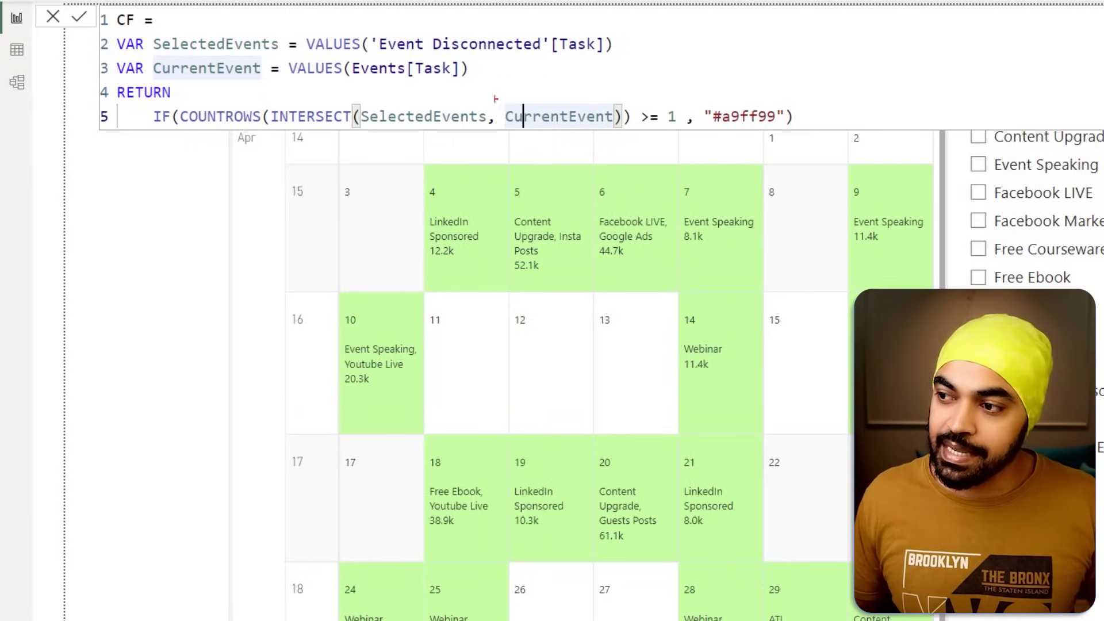
mouse_move(304, 53)
mouse_down()
mouse_move(604, 58)
mouse_move(592, 66)
mouse_move(925, 225)
mouse_move(961, 226)
mouse_move(956, 217)
mouse_move(952, 248)
mouse_up()
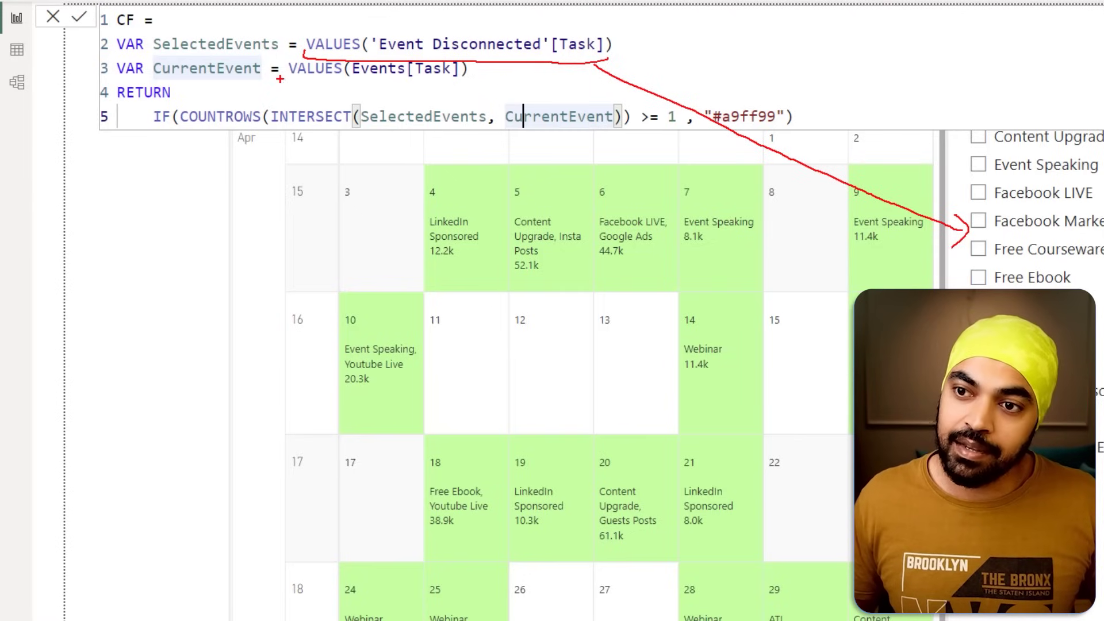
drag(280, 78, 463, 82)
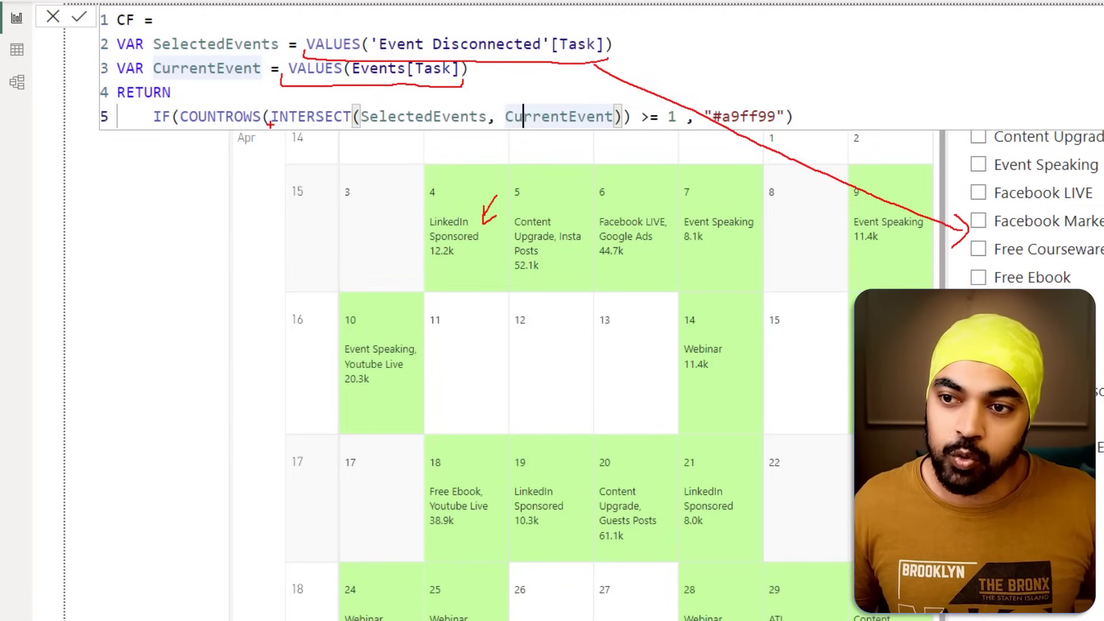
mouse_move(282, 134)
mouse_down()
mouse_move(370, 131)
mouse_move(473, 136)
mouse_up()
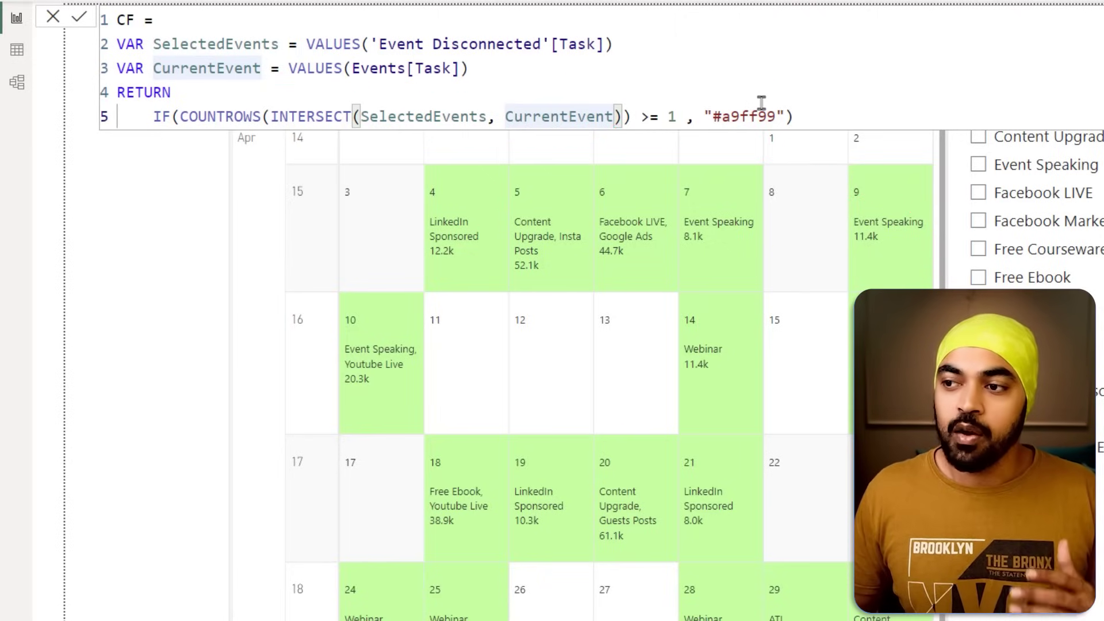
click(791, 94)
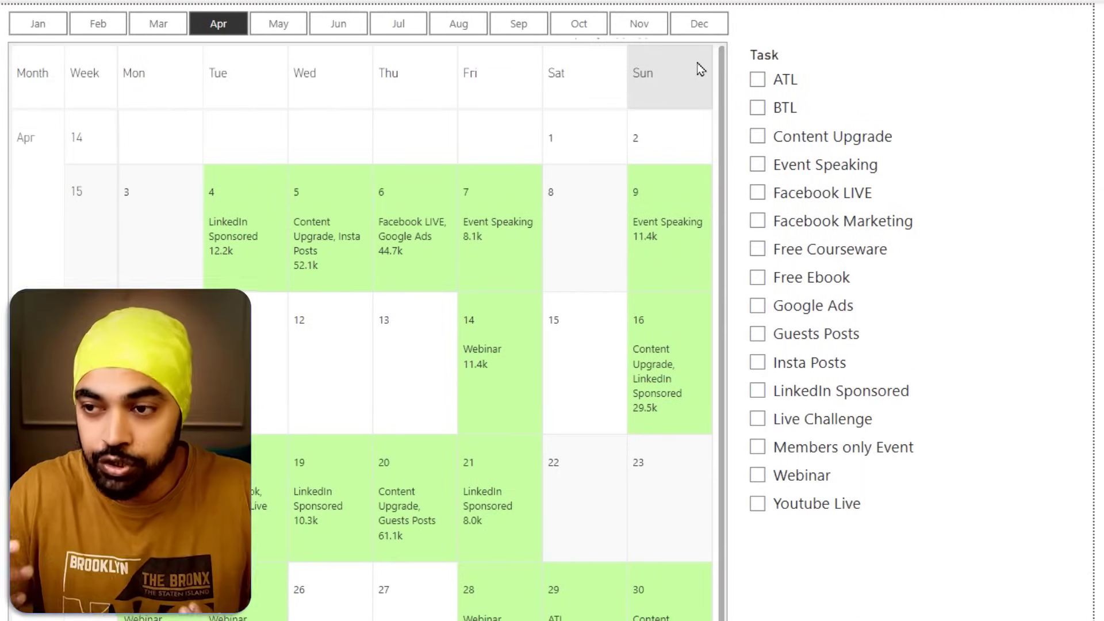
- Review the calendar matrix's conditional background color for the Events series, checking the format style and the field it is based on
click(721, 63)
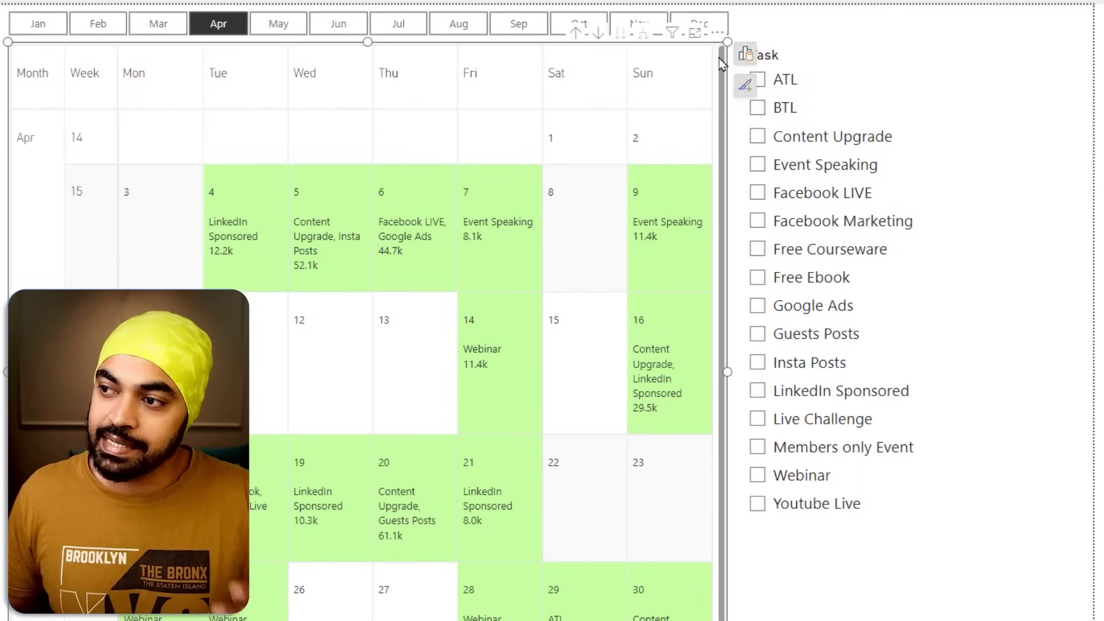
click(744, 85)
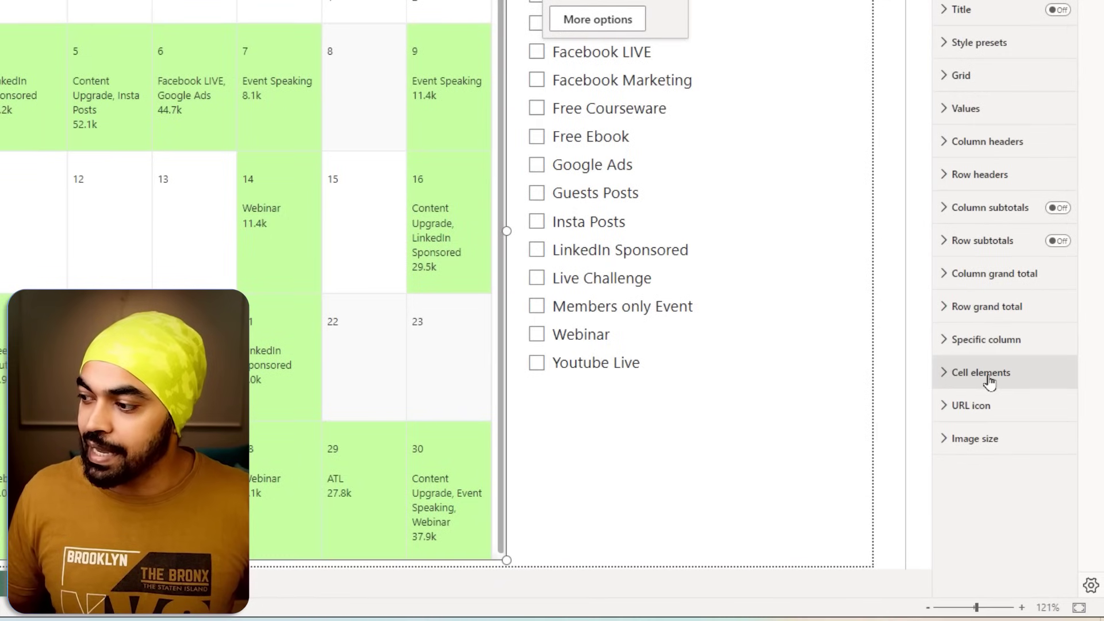
click(986, 373)
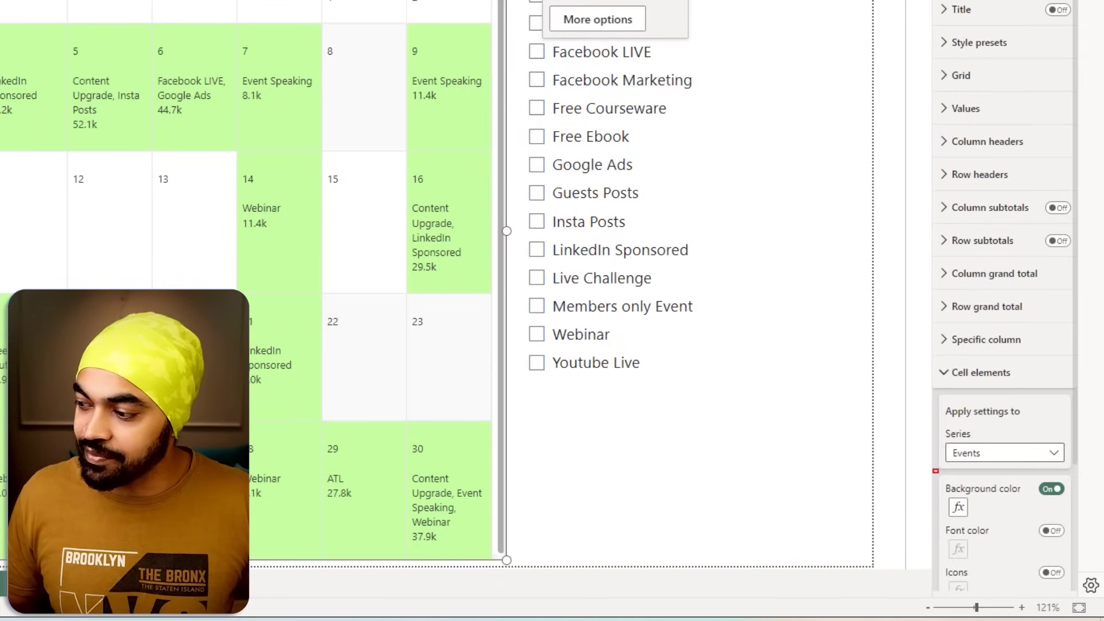
drag(936, 471, 1072, 521)
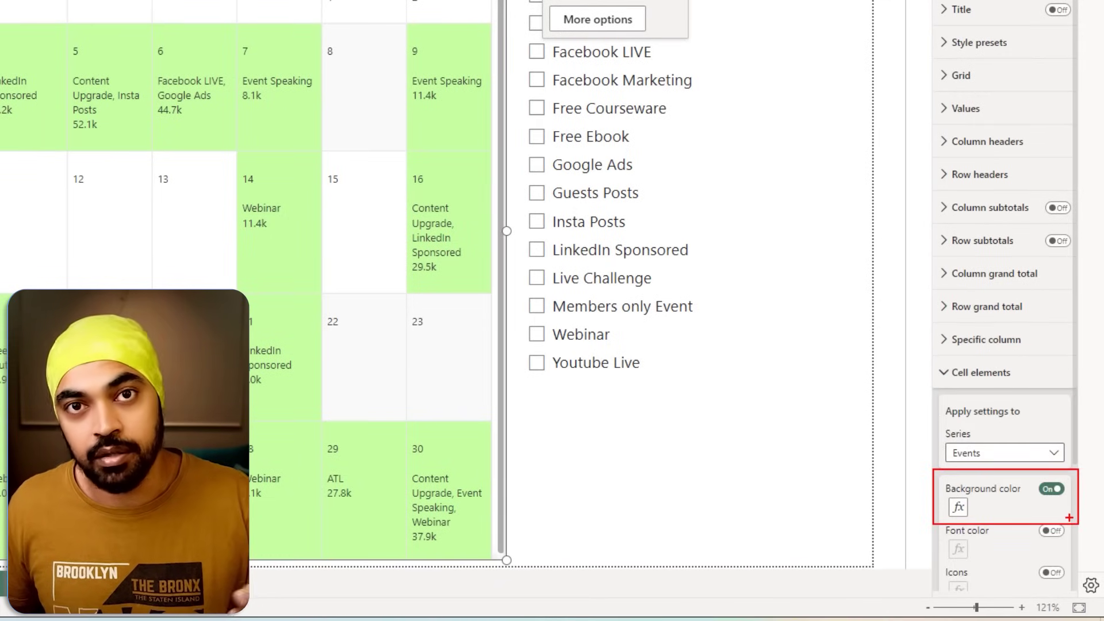
key(Escape)
click(958, 507)
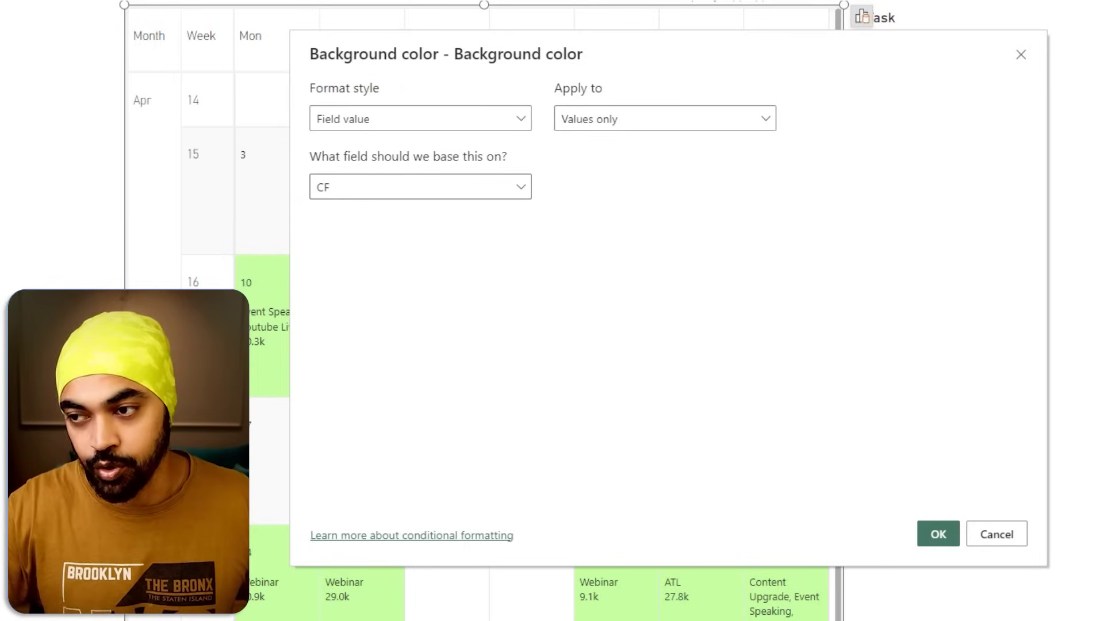
click(949, 536)
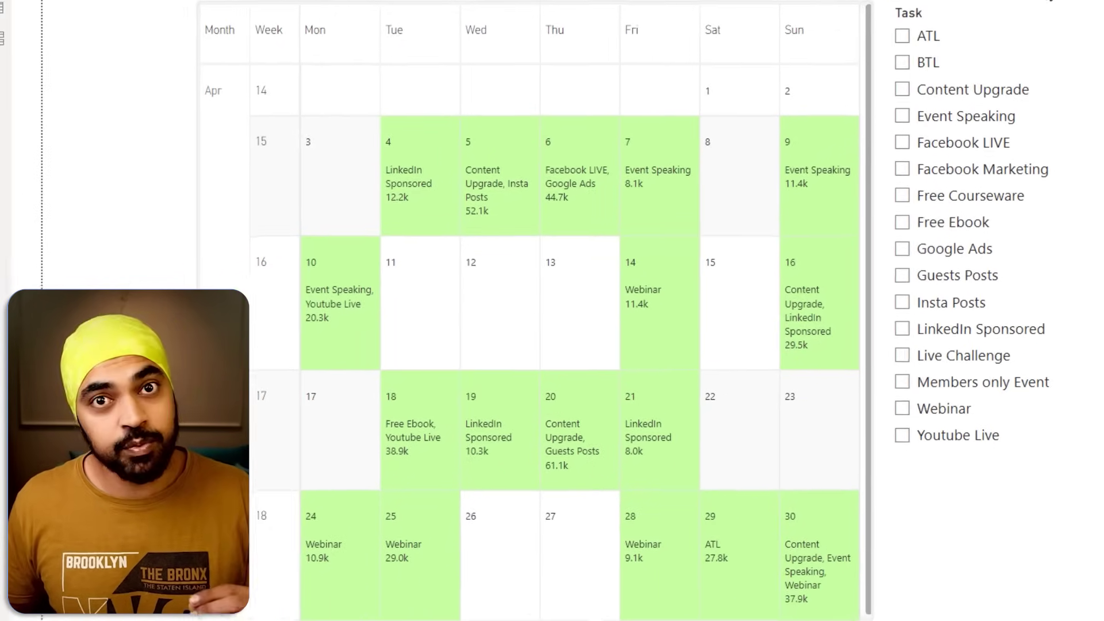
- Select both ATL and Webinar in the Task slicer to highlight only those events' days in the calendar
click(935, 40)
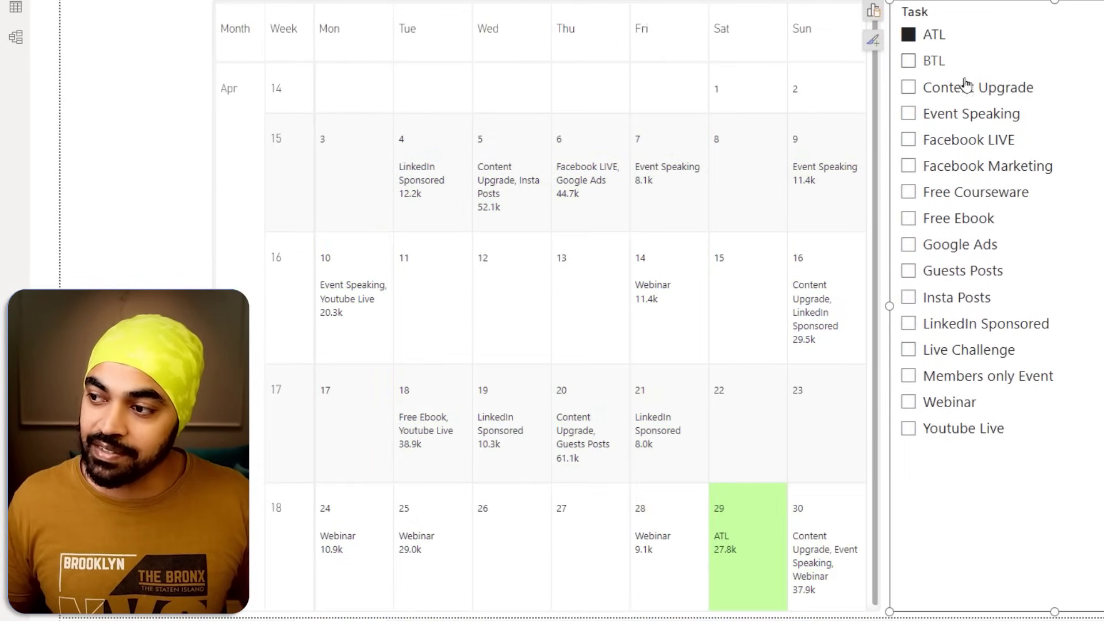
ctrl+click(939, 408)
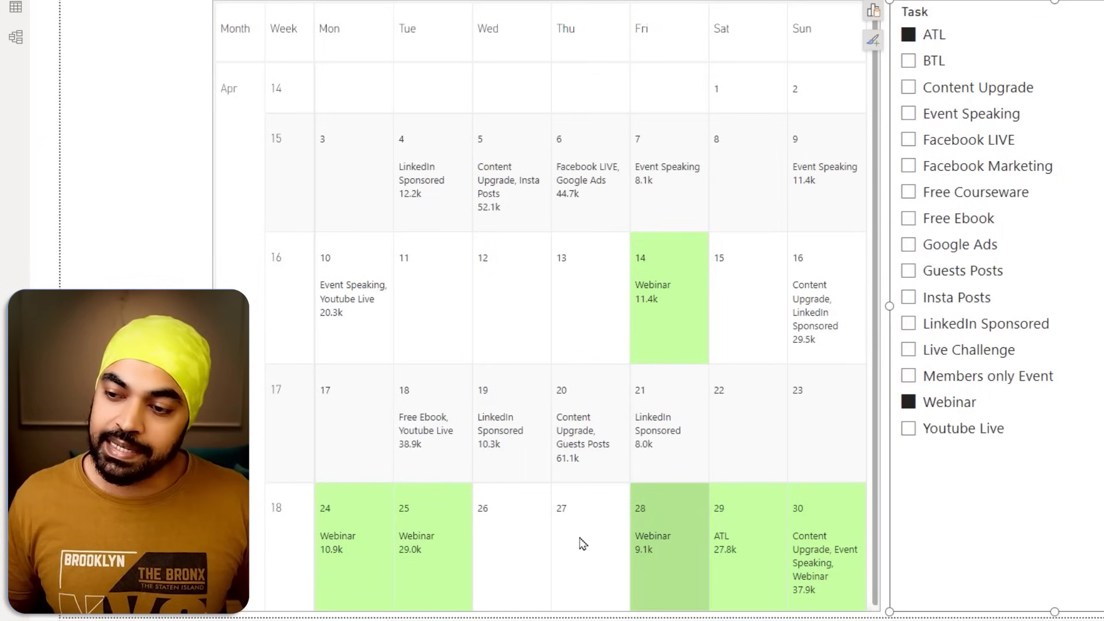
key(Escape)
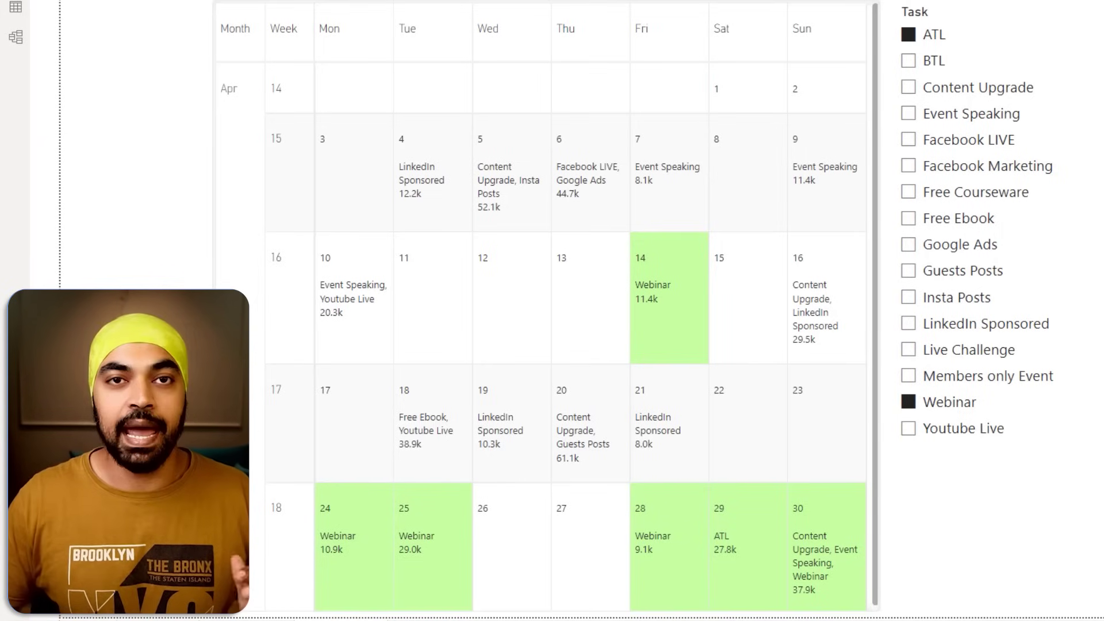